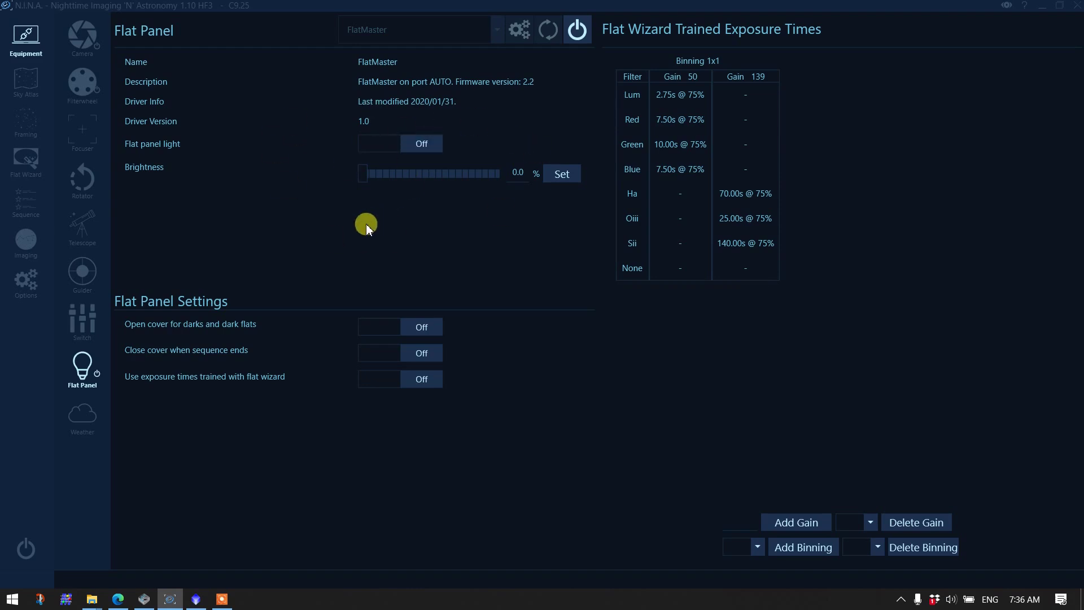
# Test the flat panel light by switching it on, raising the brightness to 75%, returning it to 0% and switching it off.
pyautogui.click(383, 145)
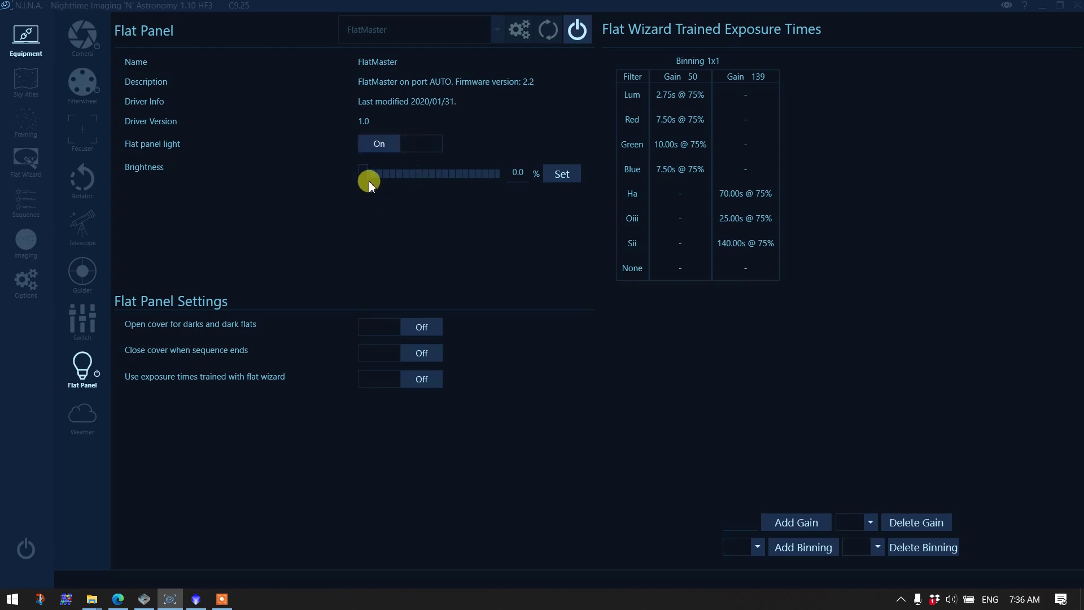
pyautogui.moveTo(366, 177); pyautogui.dragTo(432, 174)
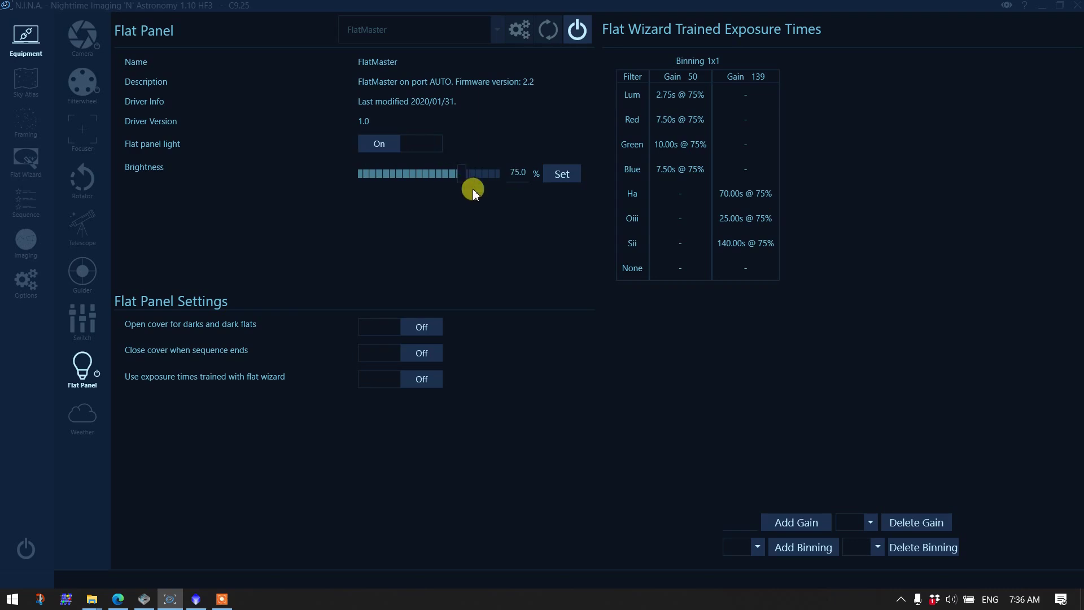
pyautogui.moveTo(461, 176); pyautogui.dragTo(357, 170)
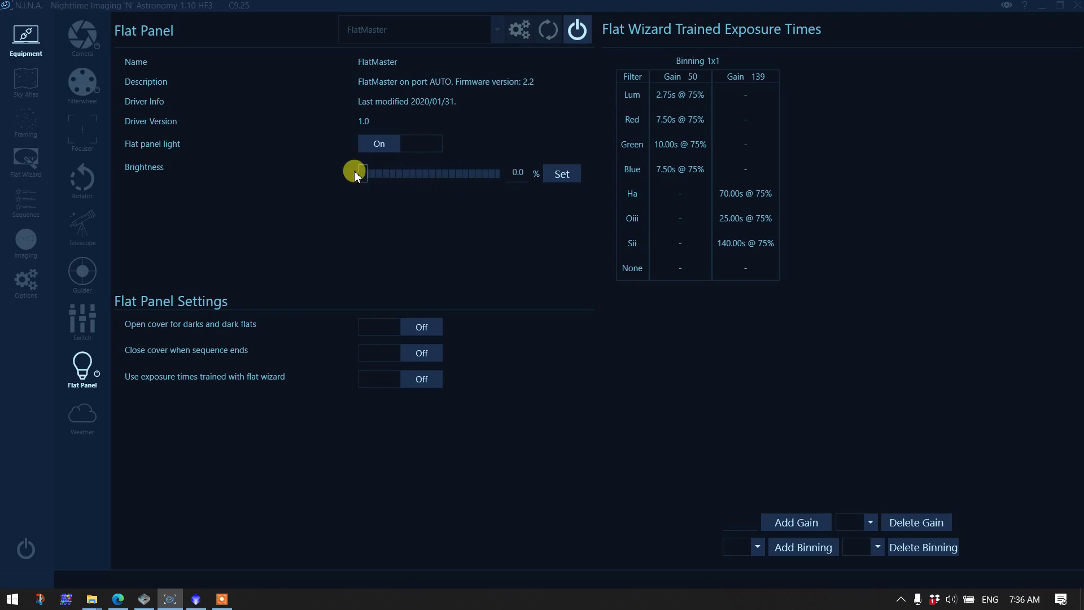
pyautogui.click(432, 144)
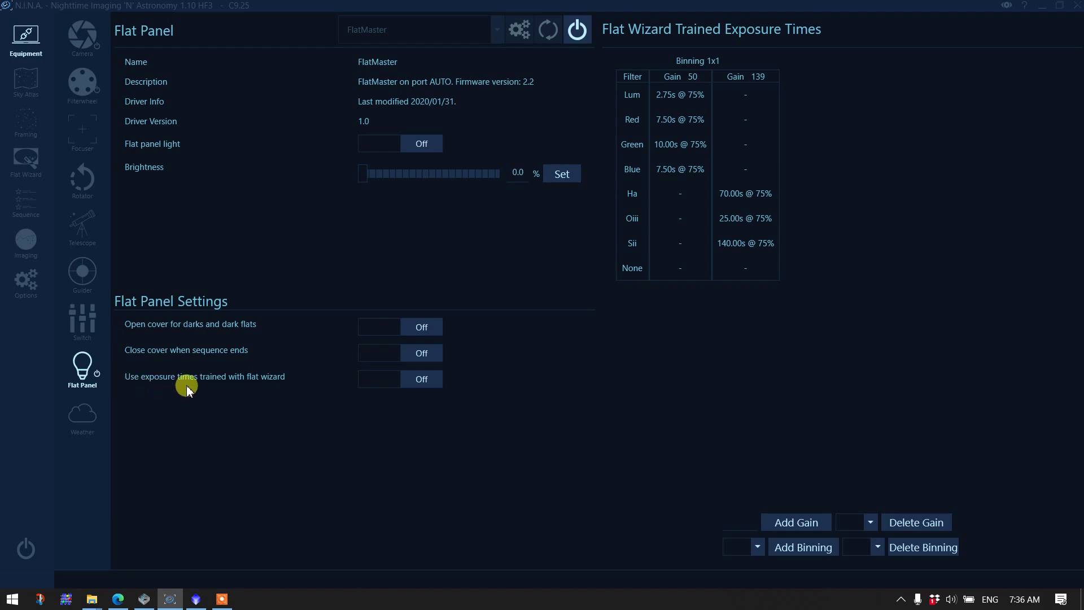
# Enable the use of exposure times trained with the flat wizard in the flat panel settings.
pyautogui.click(378, 378)
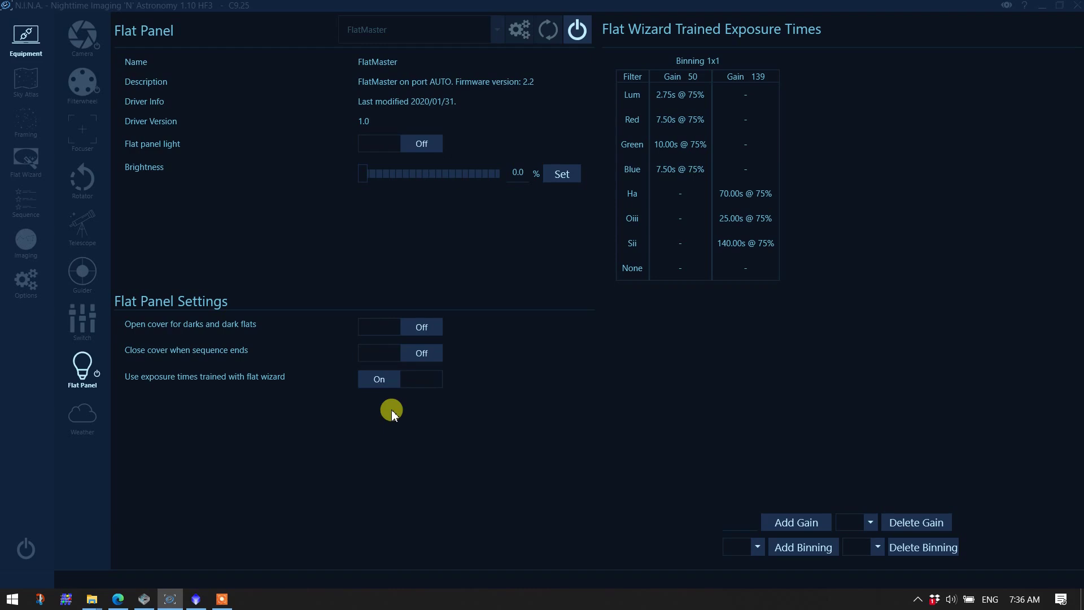
pyautogui.click(674, 100)
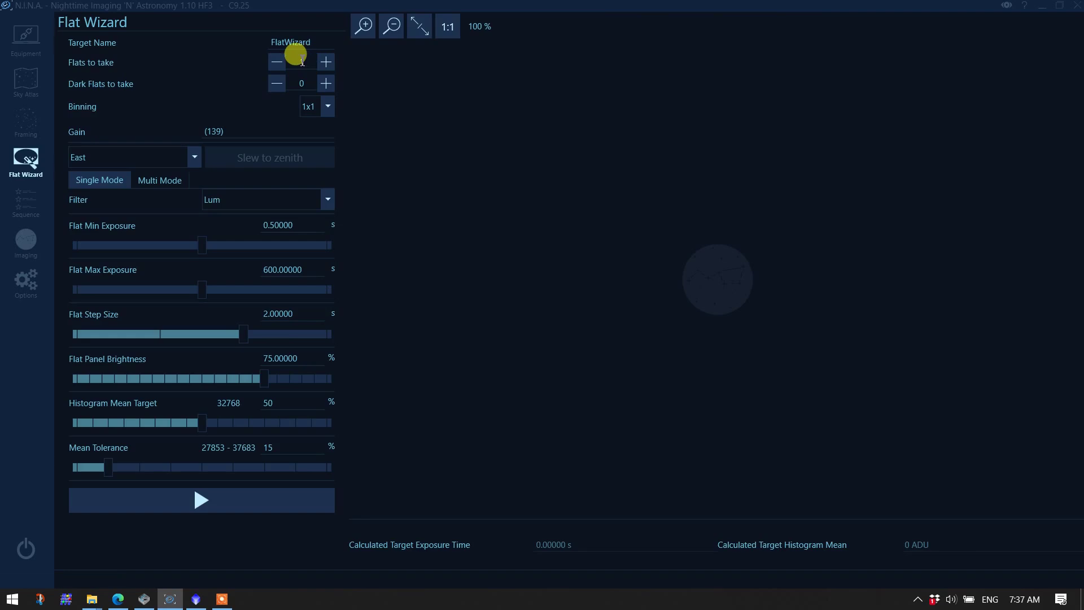
# Set the Flat Wizard gain to 50 and run it in single mode for the Lum filter.
pyautogui.click(219, 128)
pyautogui.write('50')
pyautogui.click(182, 499)
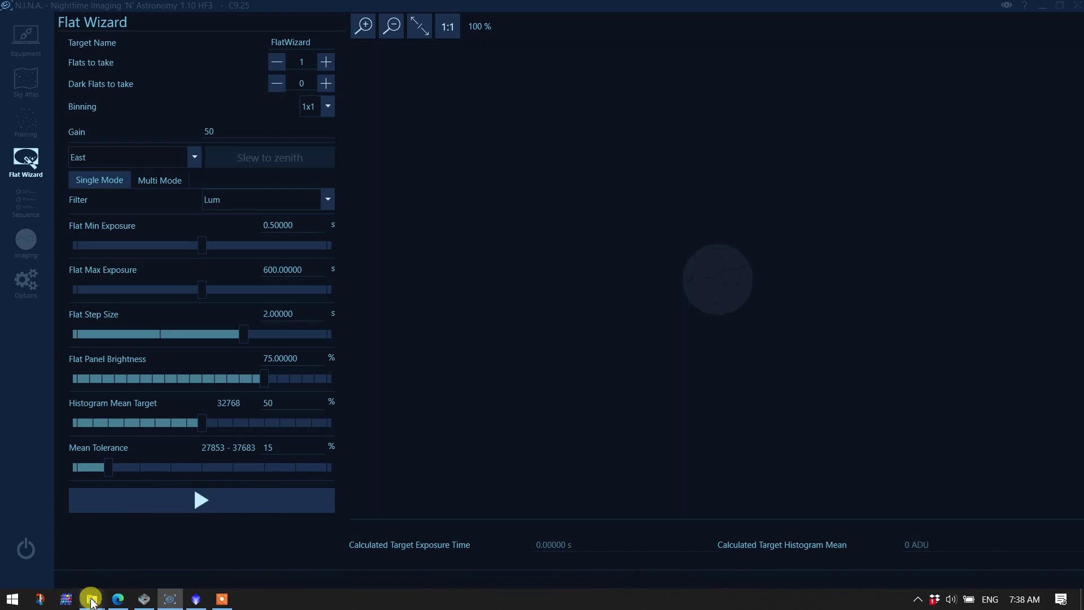
# Load the new Lum flat from the NINA folder into PixInsight and display its image statistics.
pyautogui.moveTo(92, 600)
pyautogui.click(53, 545)
pyautogui.click(226, 221)
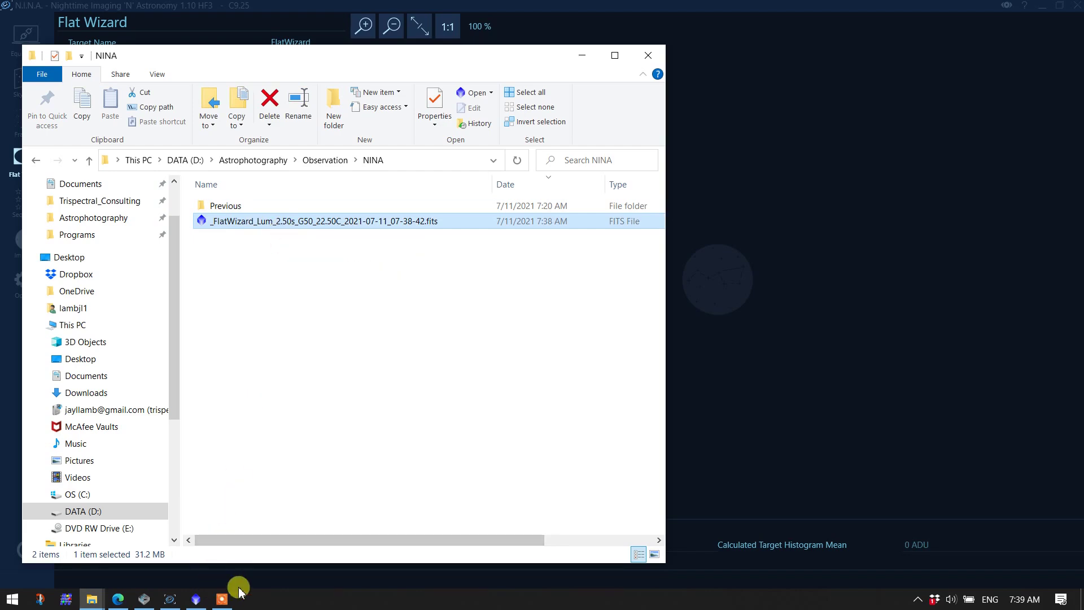
pyautogui.click(196, 598)
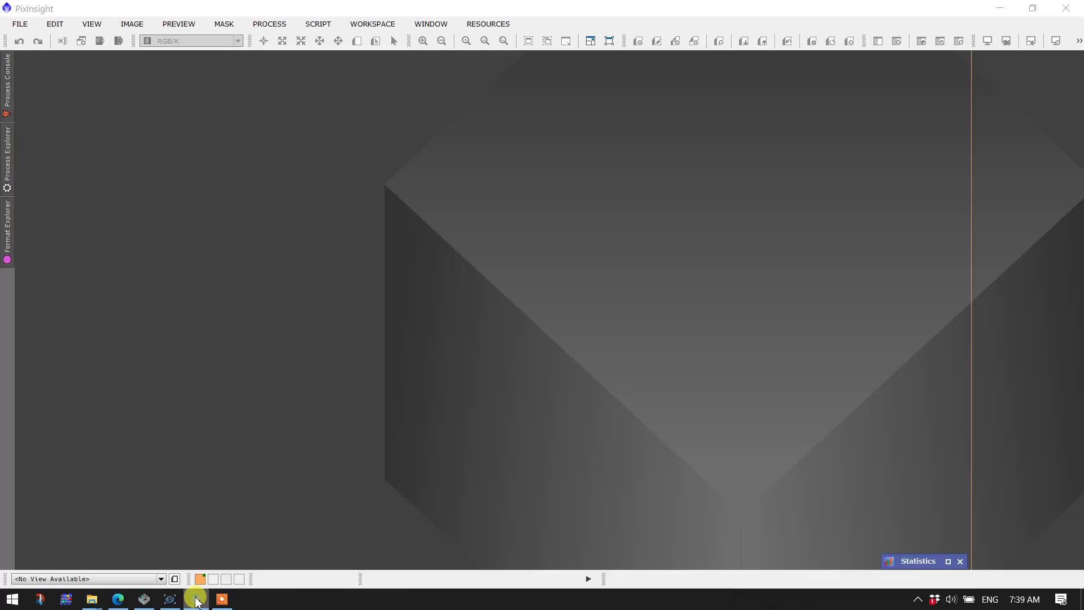
pyautogui.click(90, 600)
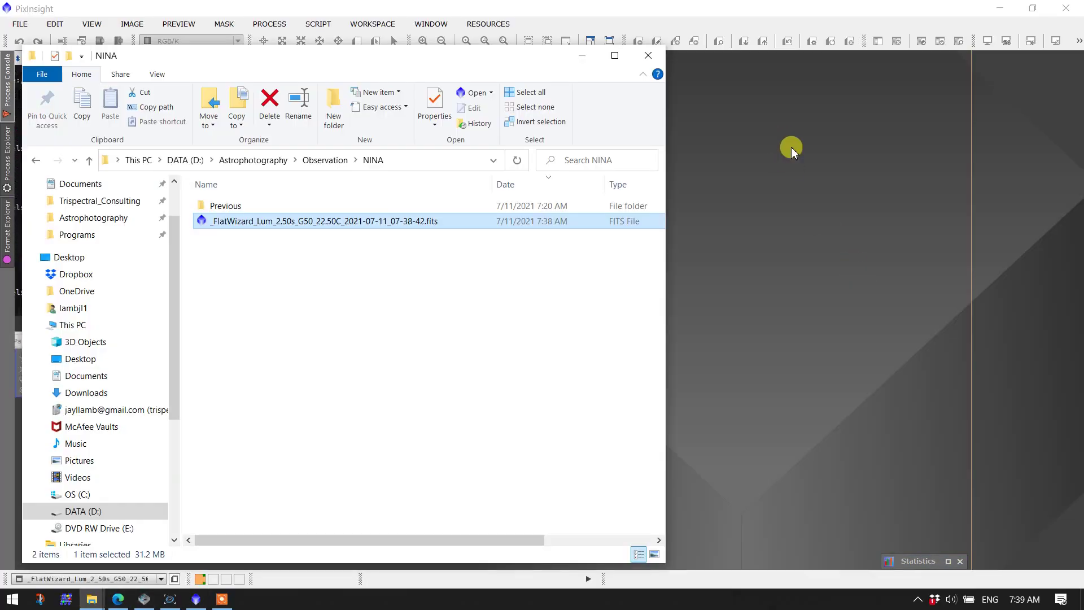
pyautogui.click(910, 561)
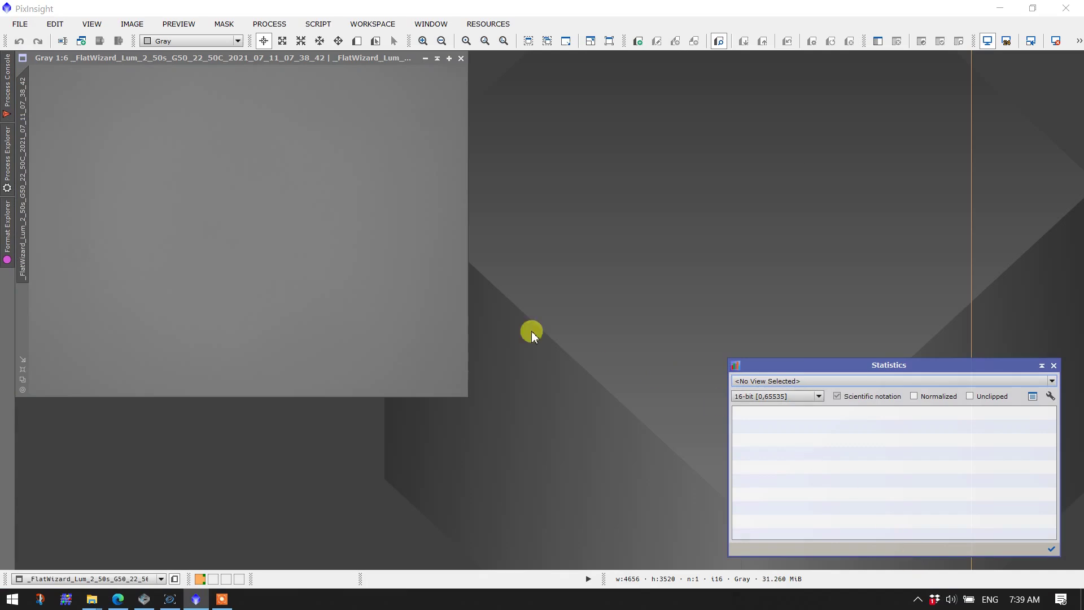
pyautogui.click(1034, 542)
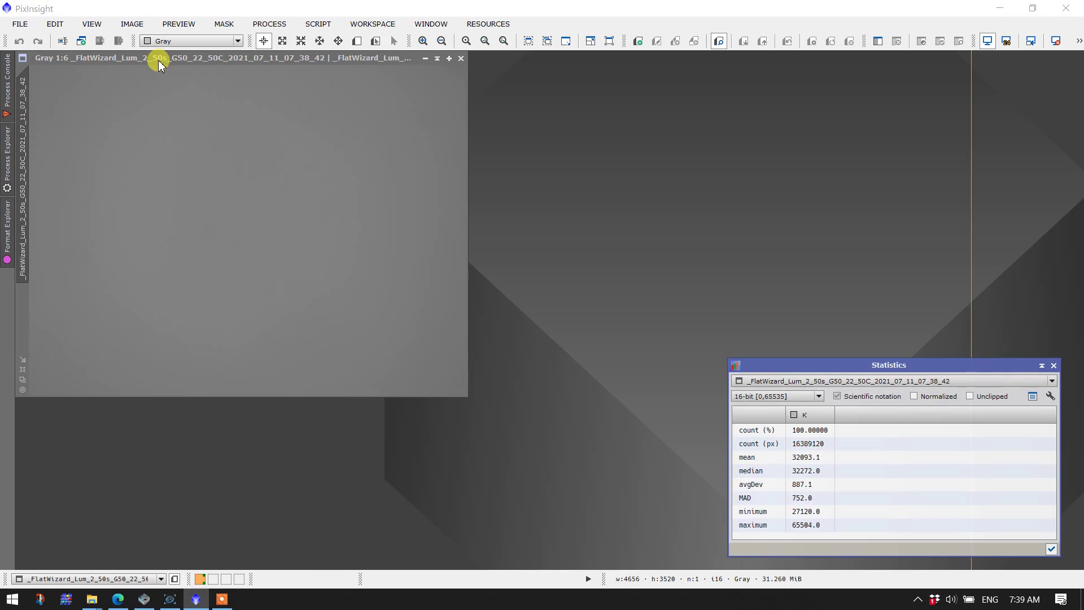
# Switch back to N.I.N.A. and set the trained Lum exposure at gain 50 to 2.75 s.
pyautogui.click(999, 11)
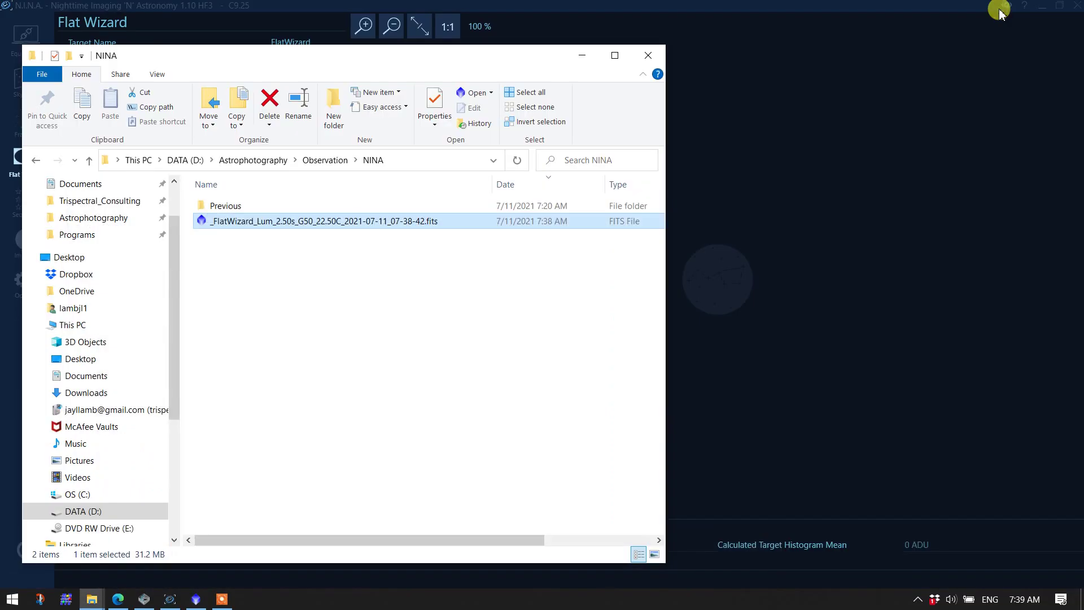
pyautogui.click(170, 599)
pyautogui.click(26, 41)
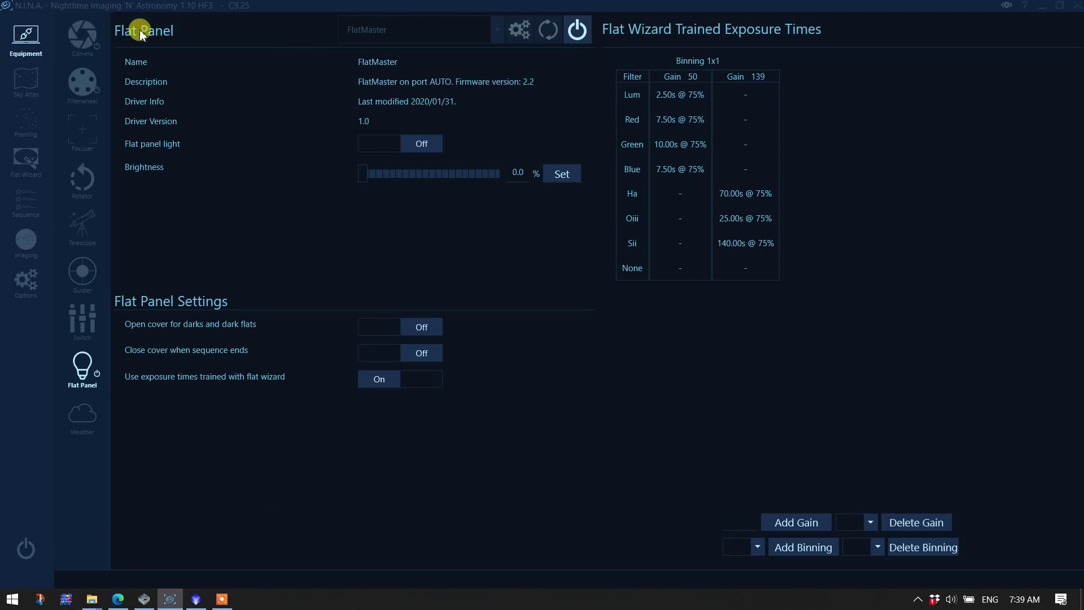
pyautogui.doubleClick(681, 98)
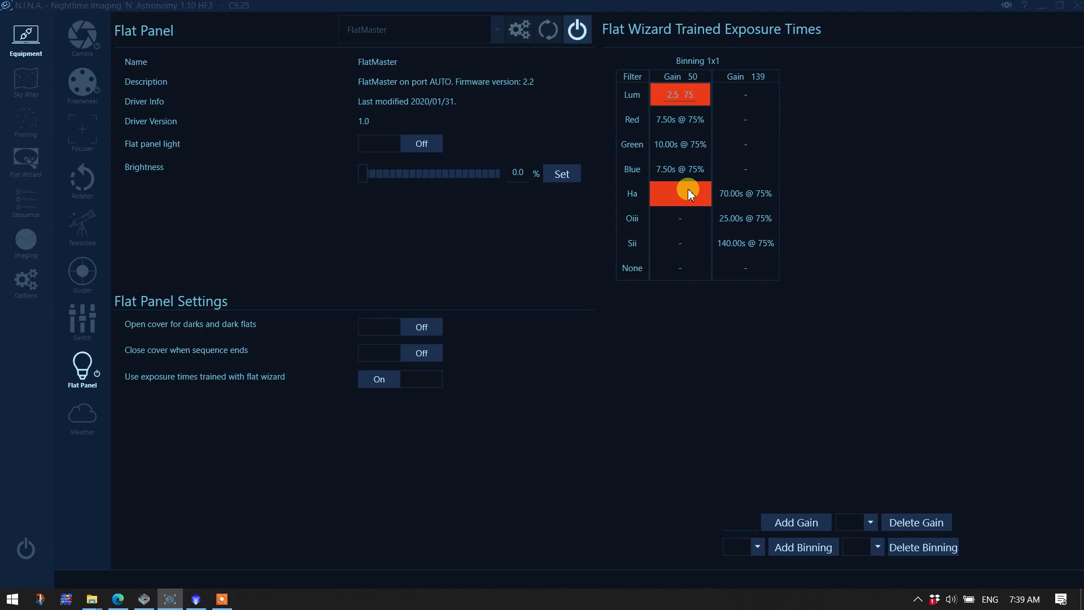
pyautogui.press('Return')
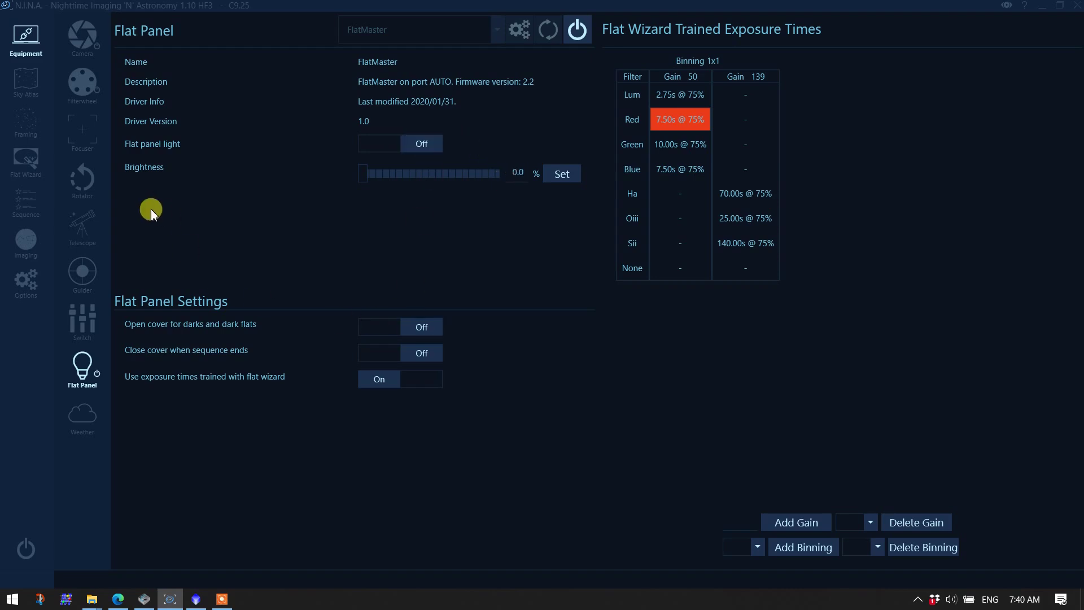
# Remove the Target entry from the sequence list, keeping only FLATv2.
pyautogui.click(27, 200)
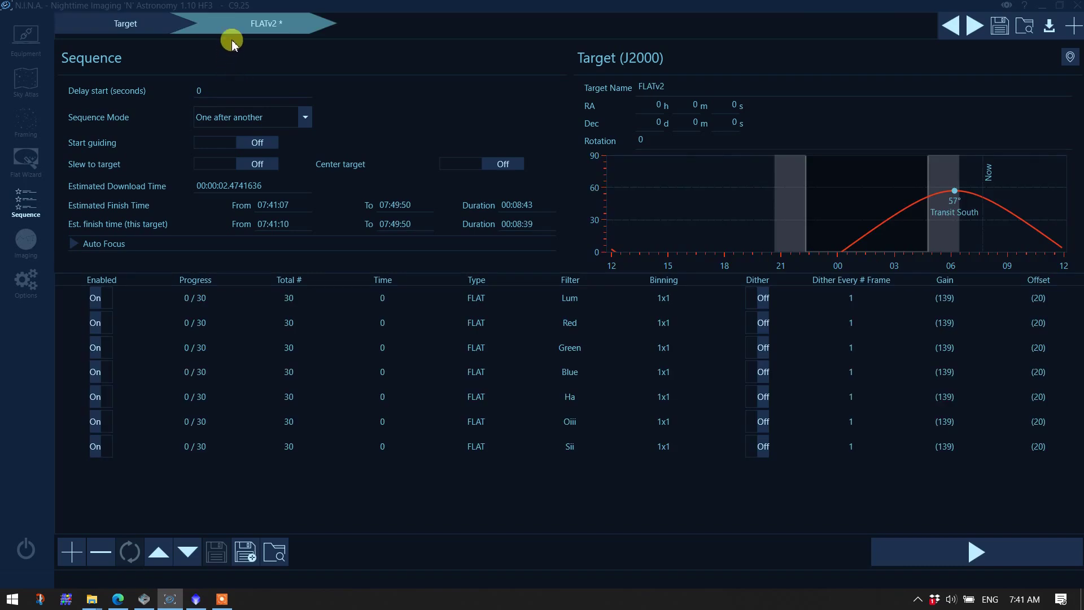
pyautogui.click(158, 25)
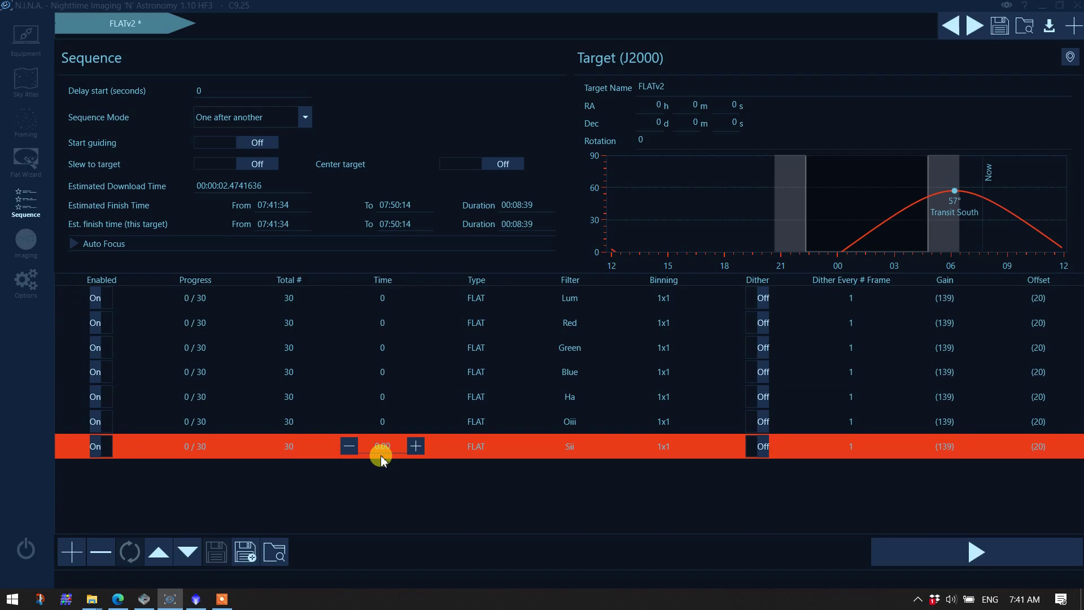
# Compare the exposure time and gain columns of the FLATv2 sequence with the flat panel's trained exposure table.
pyautogui.click(25, 43)
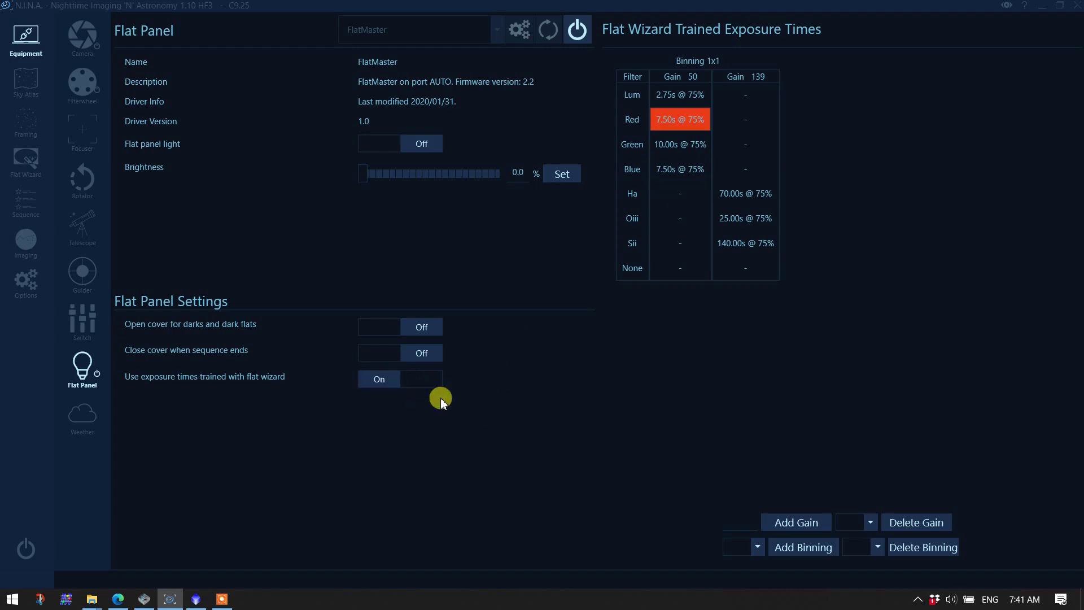
pyautogui.click(26, 203)
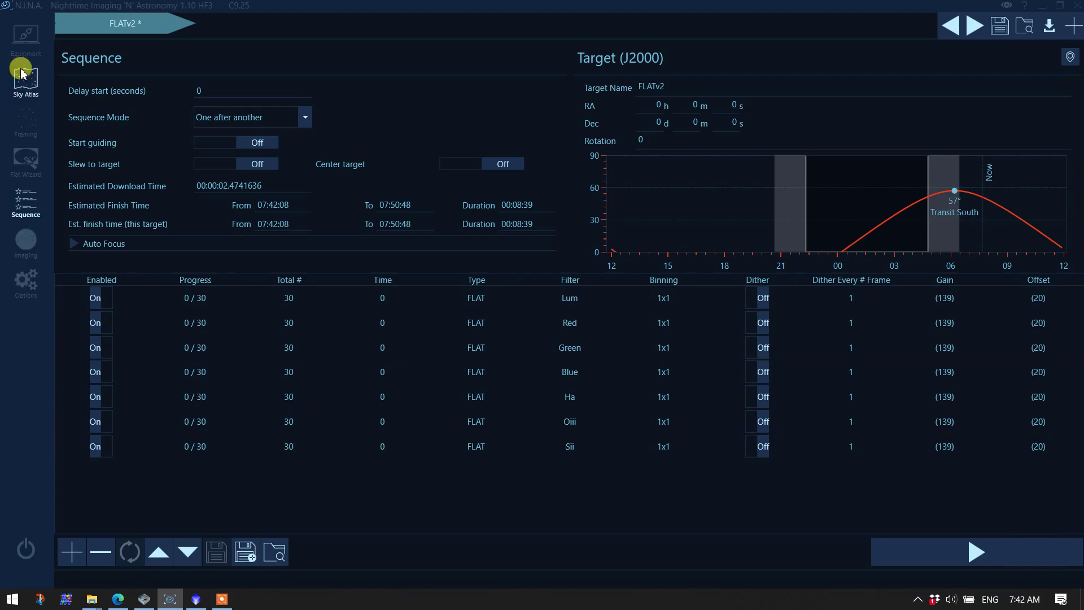
pyautogui.click(26, 35)
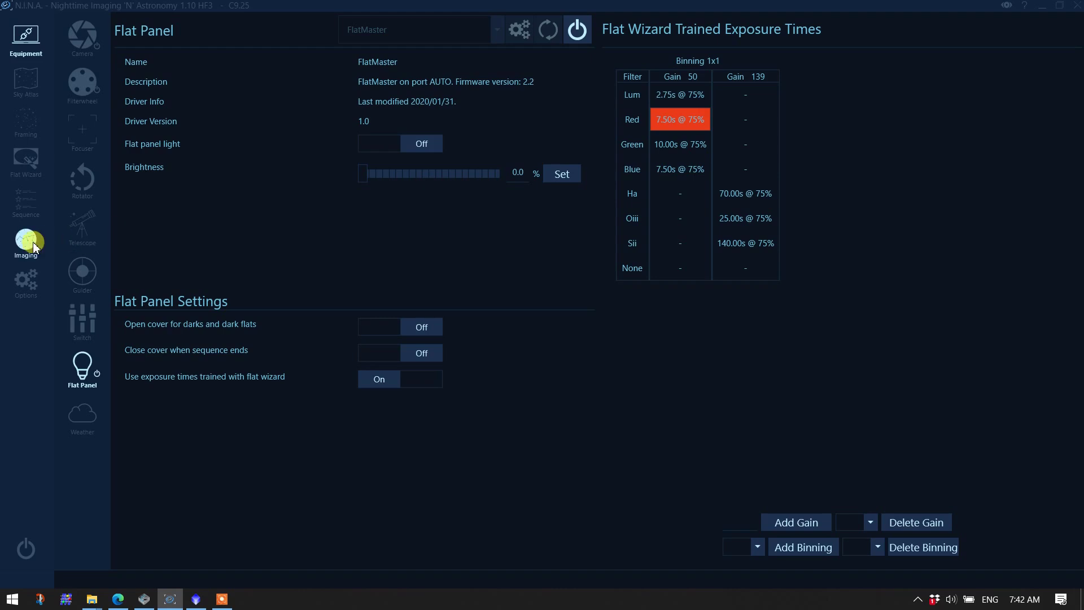
# Disable the Green, Blue and Sii rows of FLATv2 and set the Lum, Red, Ha and Oiii totals to 1.
pyautogui.click(26, 201)
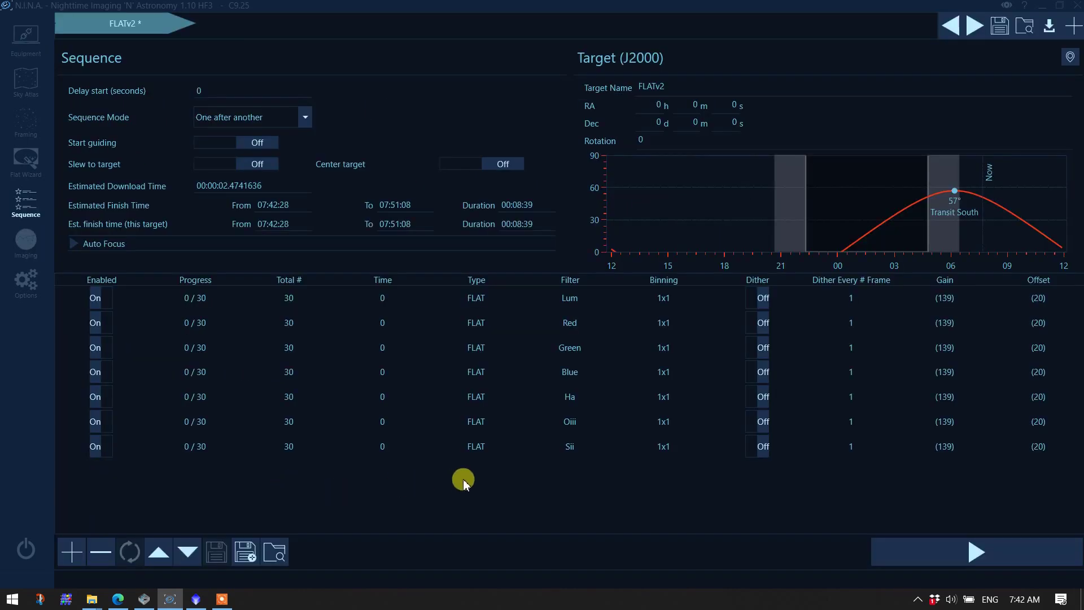
pyautogui.click(109, 346)
pyautogui.click(102, 371)
pyautogui.click(291, 396)
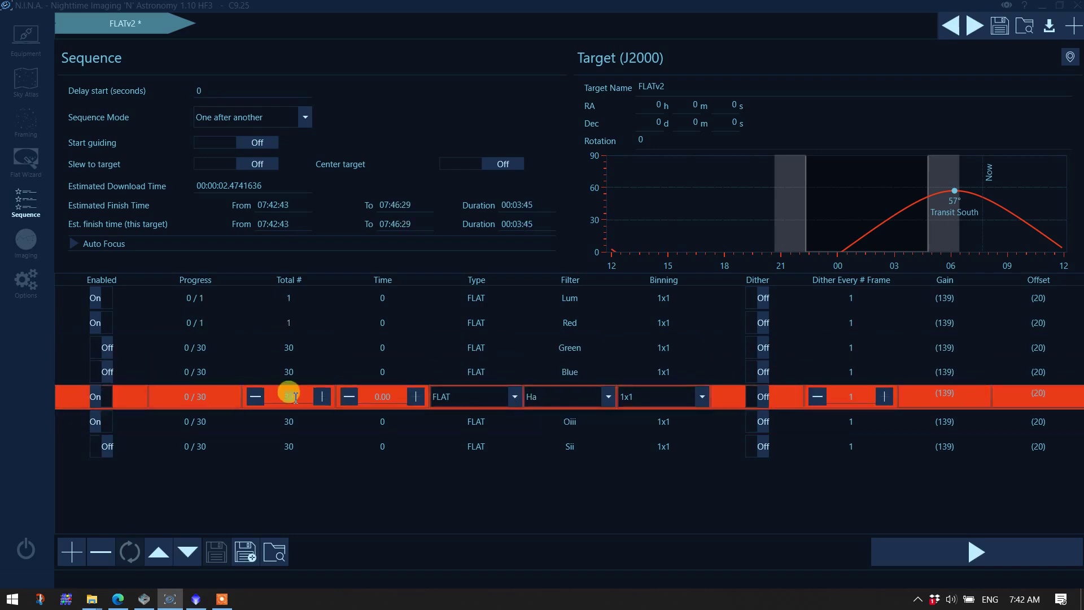
pyautogui.write('1')
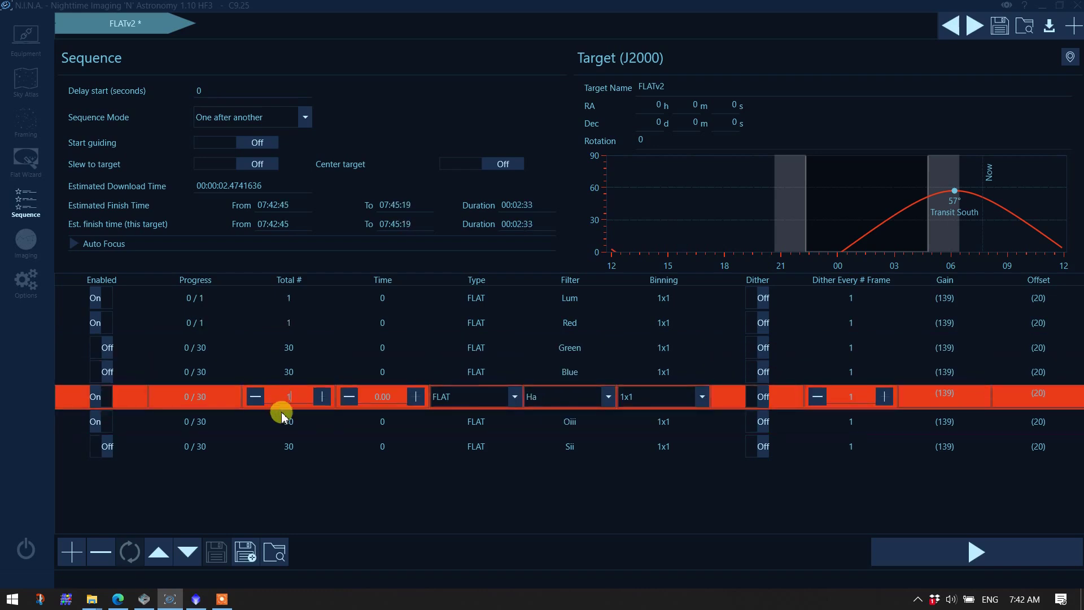
pyautogui.click(285, 418)
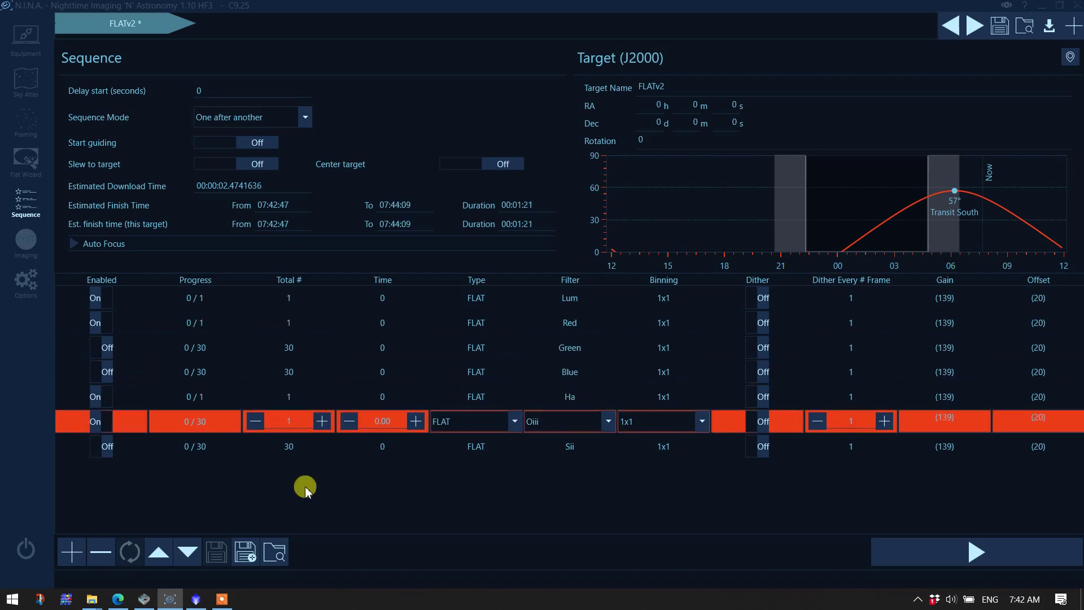
# Start the FLATv2 sequence and accept running it with the camera cooler disabled.
pyautogui.click(968, 556)
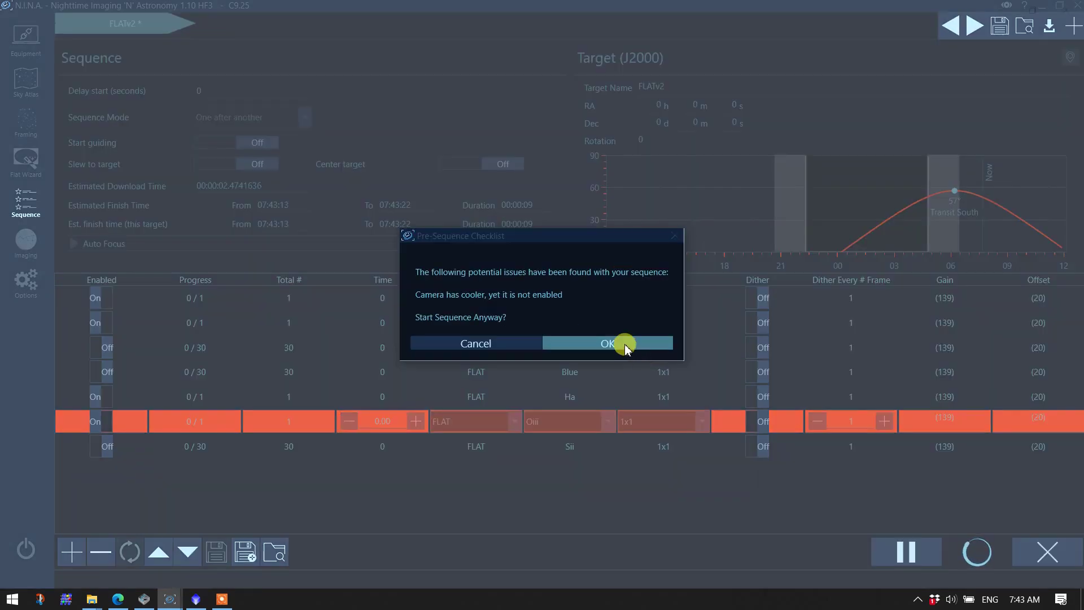
pyautogui.click(624, 346)
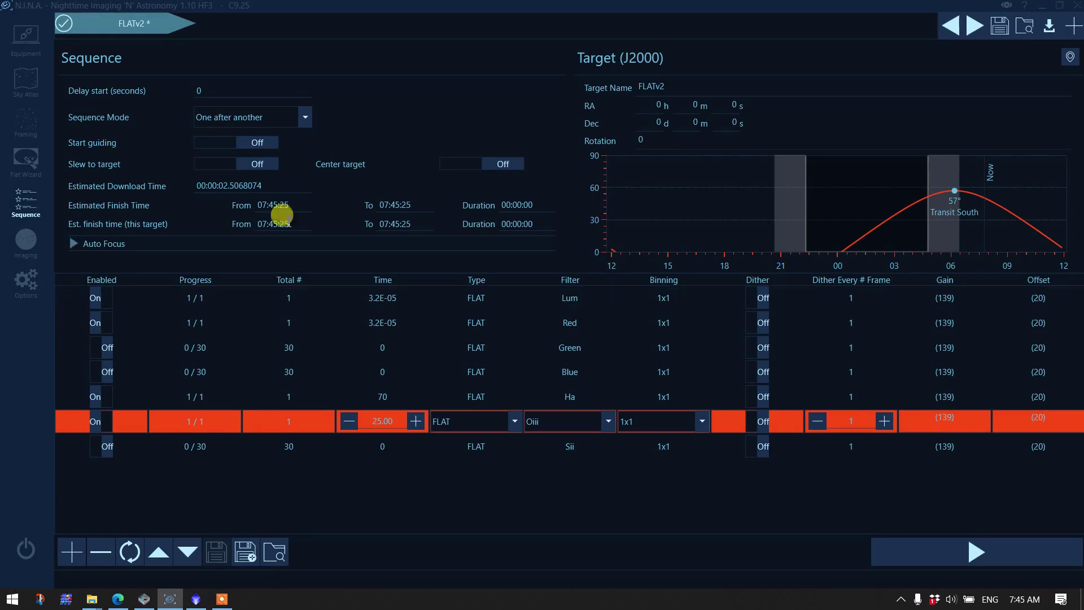
# Check the sequence's Lum and Red exposure times against the trained exposures for gain 50 and gain 139.
pyautogui.click(26, 37)
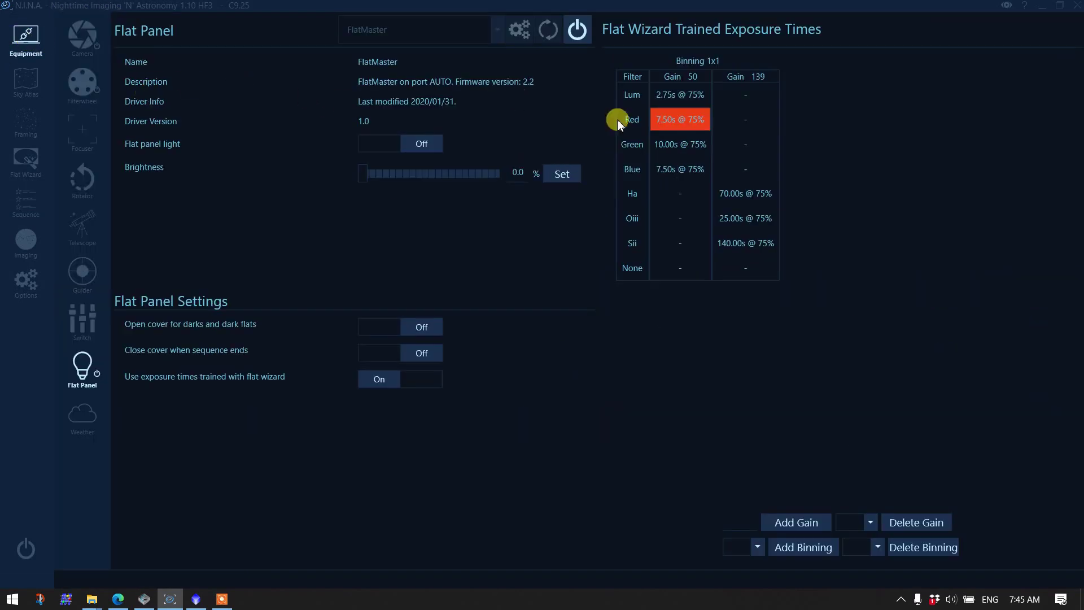
pyautogui.click(679, 119)
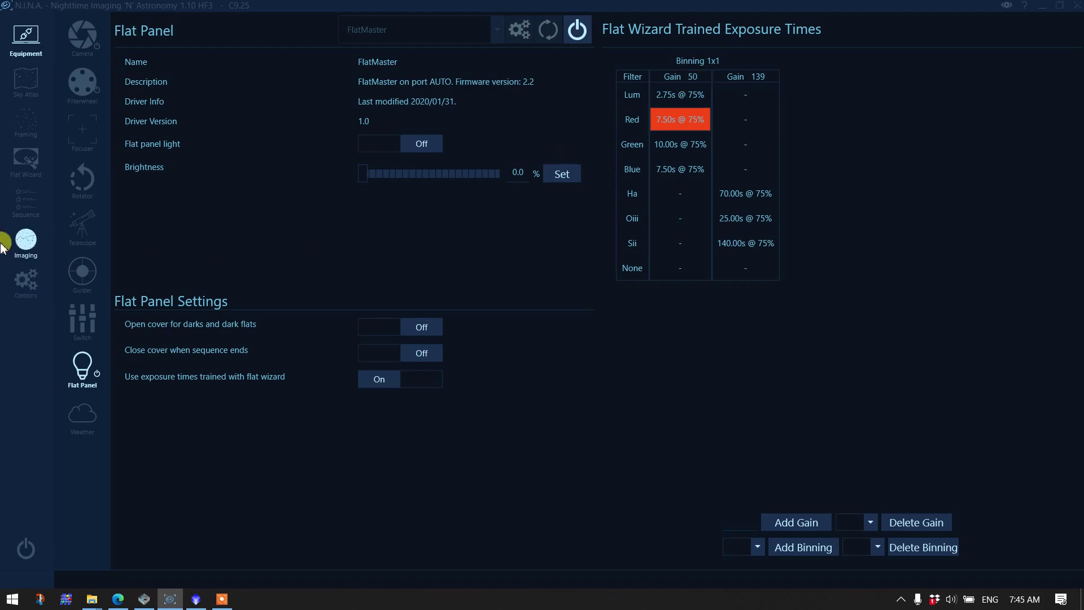
pyautogui.click(25, 201)
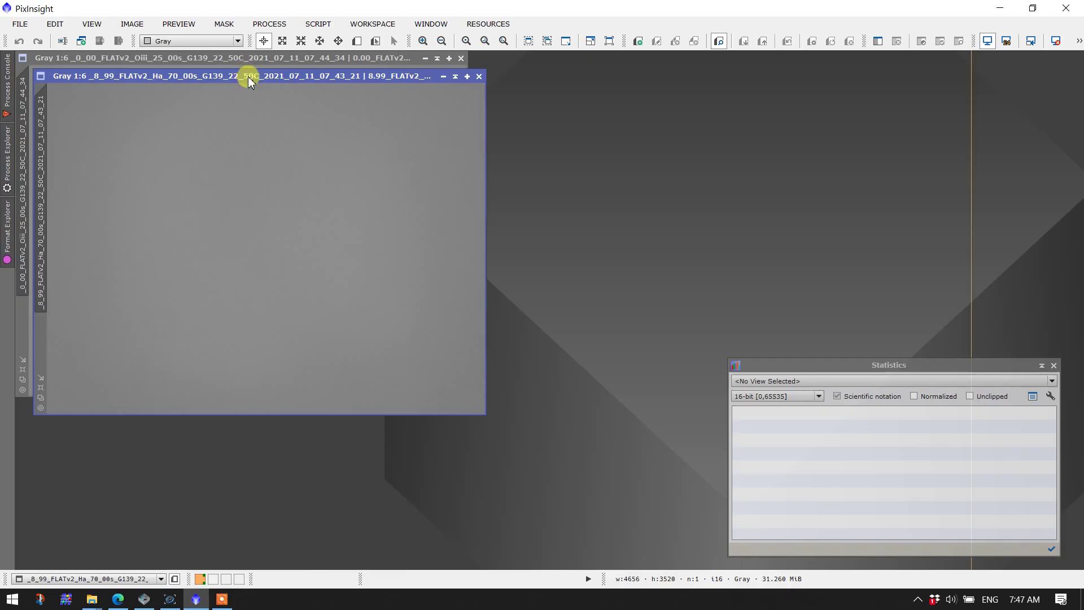
# In PixInsight, place the Ha flat beside the Oiii flat and display the image statistics of each.
pyautogui.moveTo(244, 73); pyautogui.dragTo(685, 60)
pyautogui.click(252, 149)
pyautogui.click(537, 353)
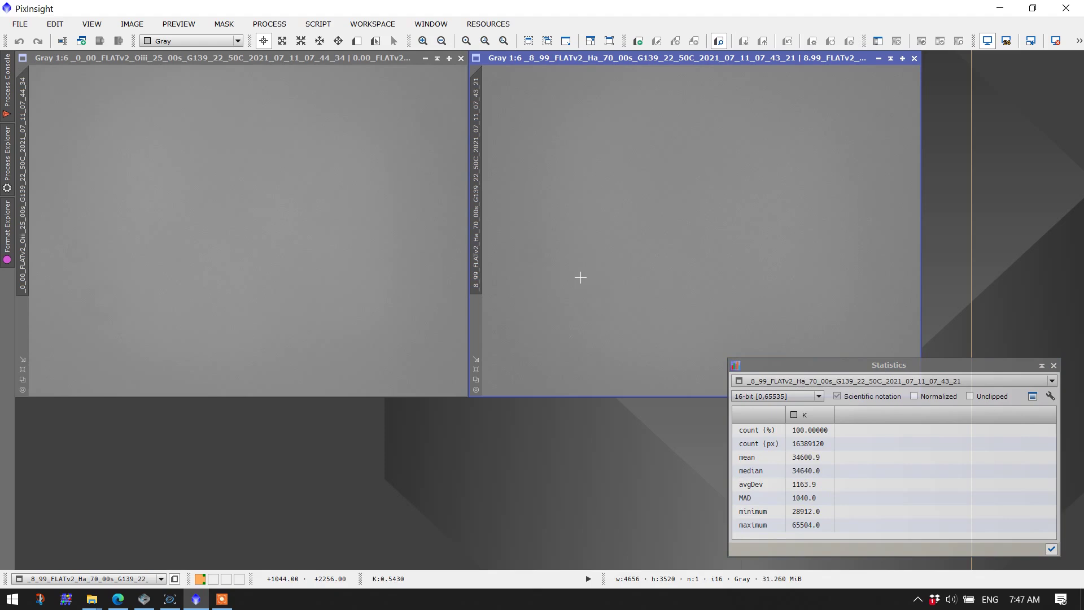
# View the Lum and Red flats side by side, display the Lum flat's statistics and close the images.
pyautogui.hotkey('alt', 'Tab')
pyautogui.moveTo(252, 266); pyautogui.dragTo(727, 442)
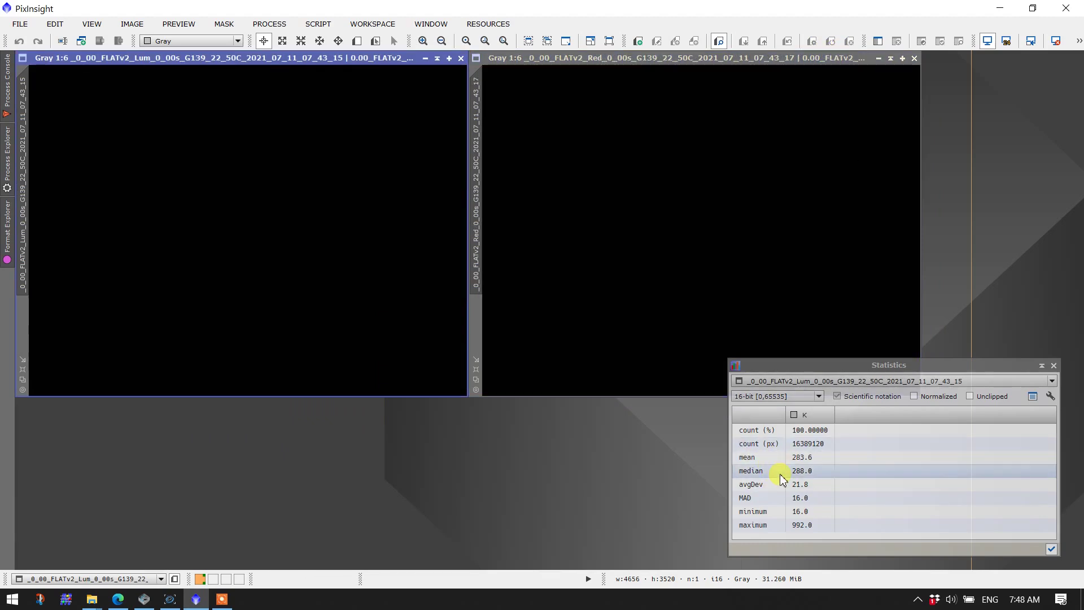
pyautogui.click(915, 58)
# Switch to N.I.N.A., load the Flat_75pct.xml sequence and compare its exposure times and gains with the flat panel's trained exposures.
pyautogui.click(170, 599)
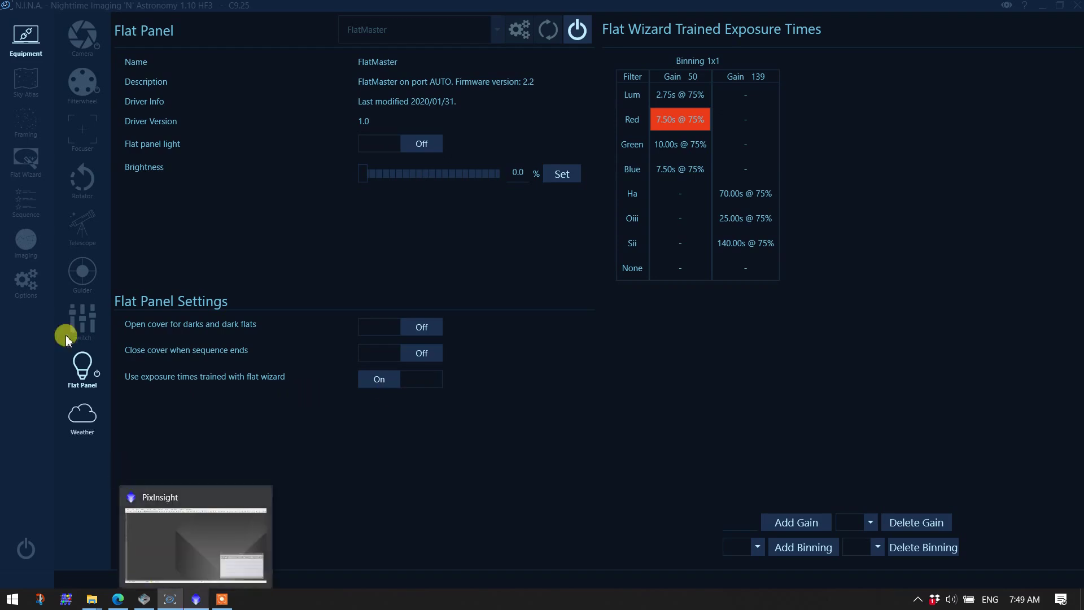
pyautogui.click(22, 211)
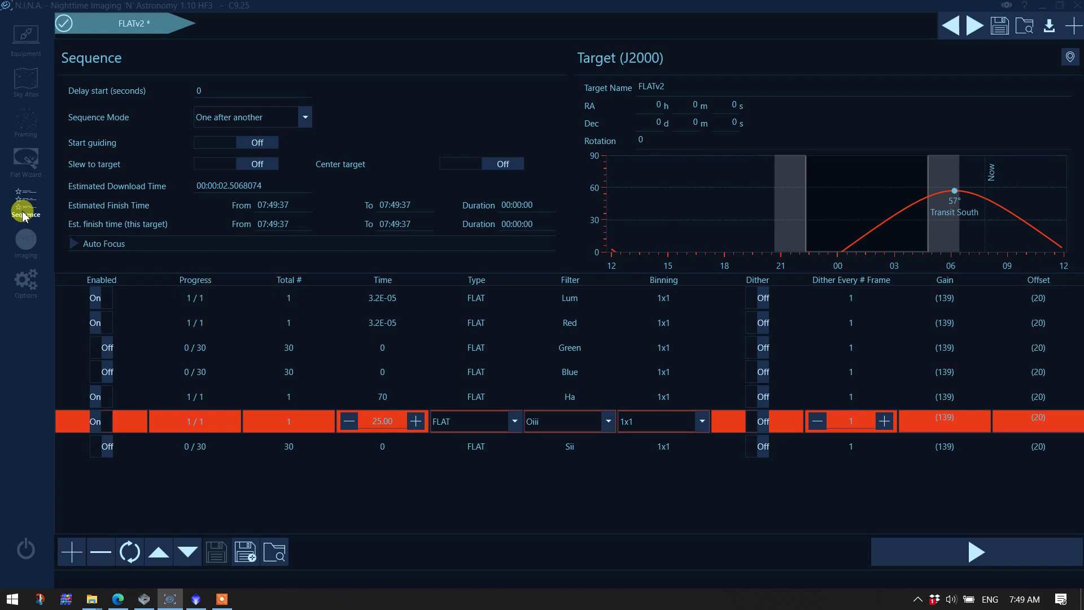
pyautogui.click(275, 552)
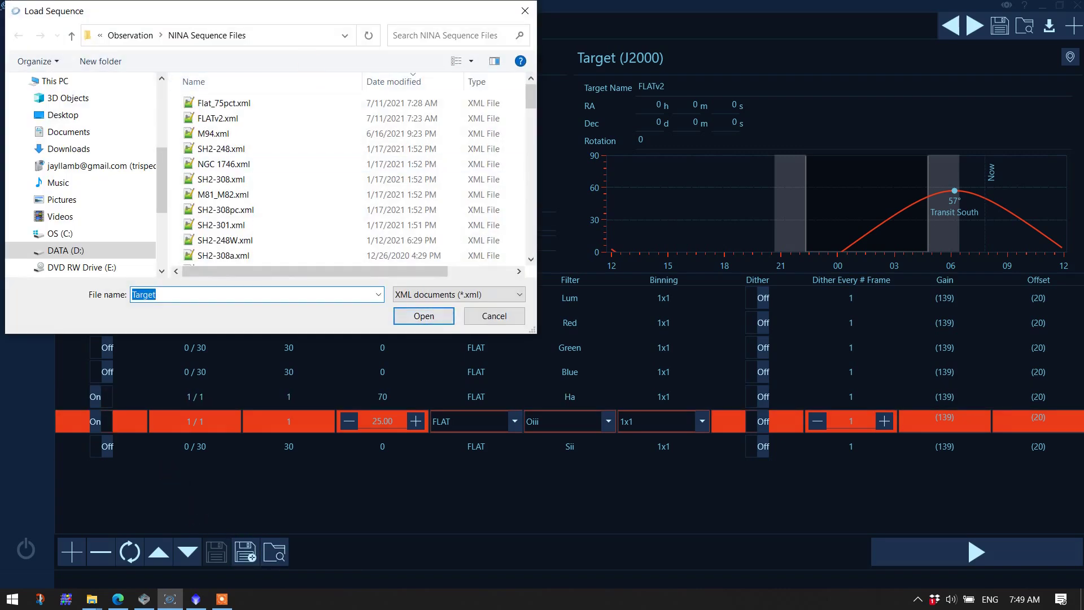
pyautogui.click(240, 104)
pyautogui.click(425, 315)
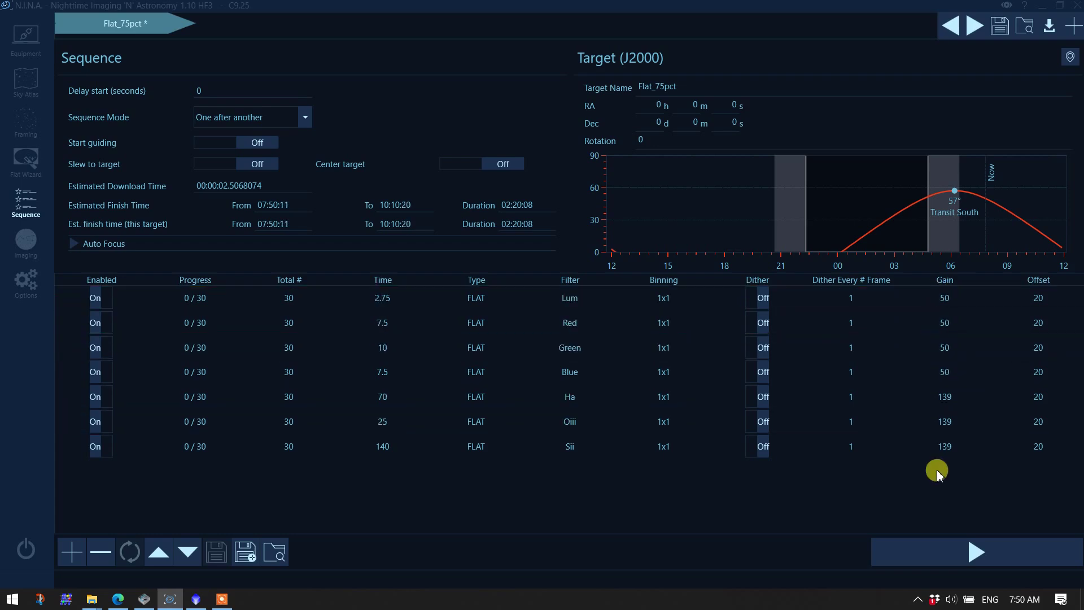
pyautogui.click(25, 35)
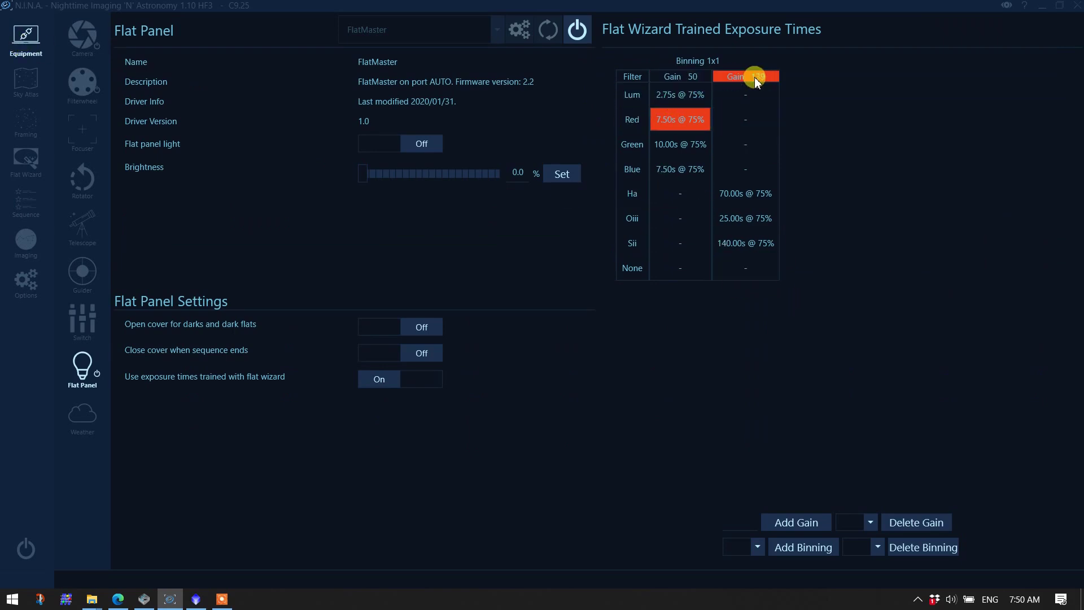
pyautogui.click(26, 199)
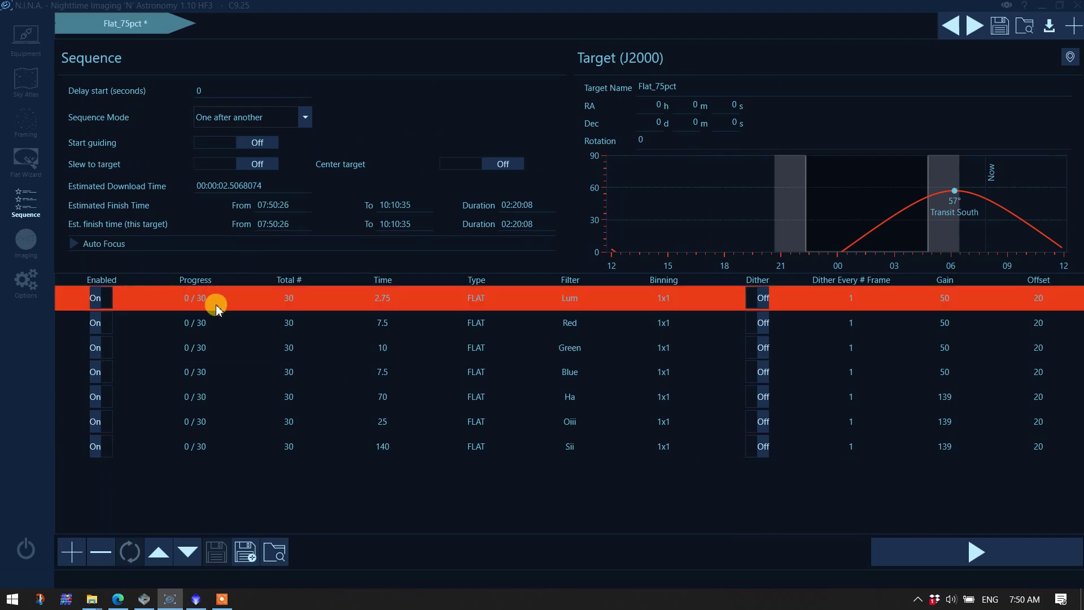
# Disable the Red, Green, Blue, Ha, Oiii and Sii flats in the sequence and set the Lum total to 1.
pyautogui.click(97, 319)
pyautogui.click(107, 373)
pyautogui.click(107, 400)
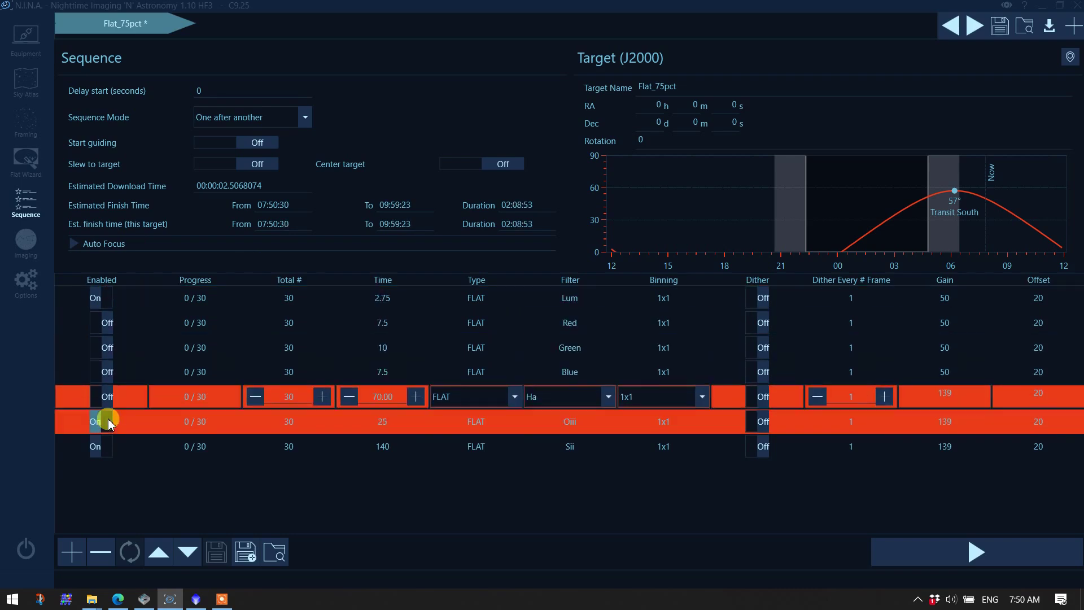
pyautogui.click(107, 422)
pyautogui.click(105, 445)
pyautogui.click(285, 298)
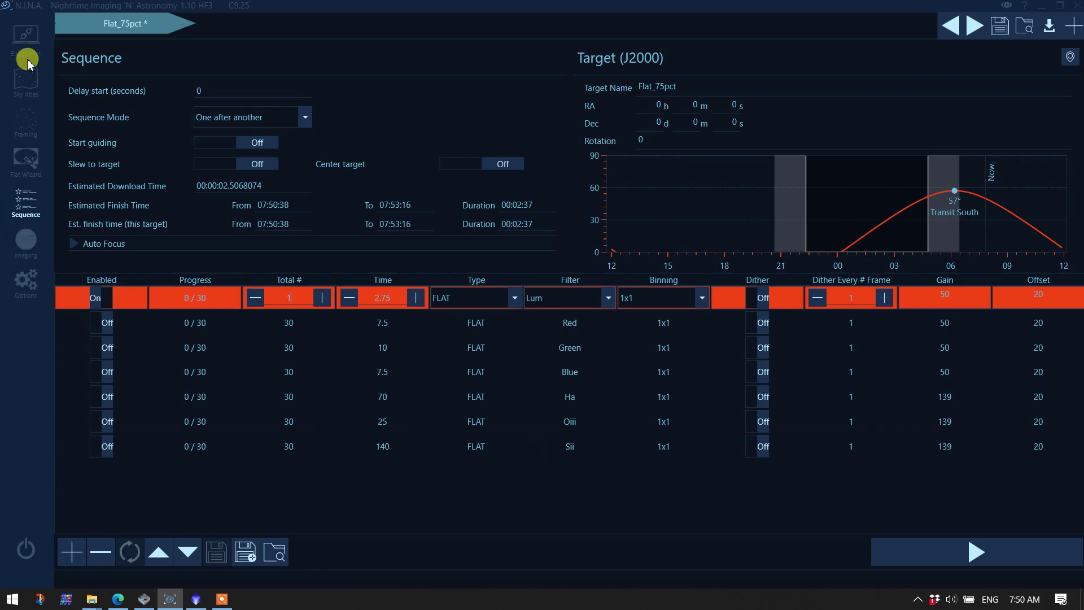
# Turn on the flat panel light at 75% brightness and start the Flat_75pct sequence.
pyautogui.click(28, 34)
pyautogui.click(364, 143)
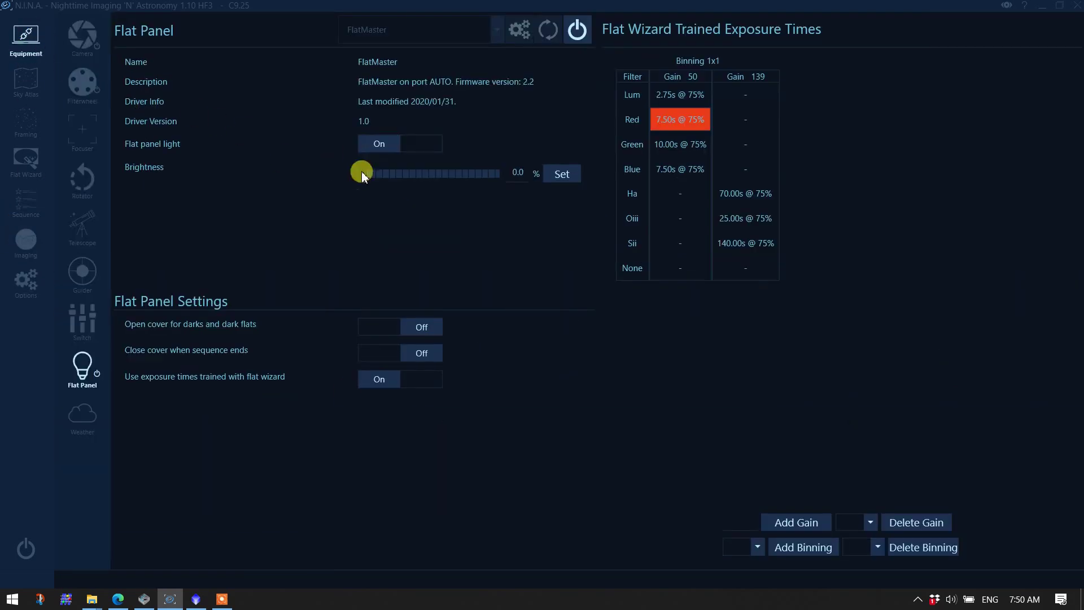
pyautogui.moveTo(363, 174); pyautogui.dragTo(464, 188)
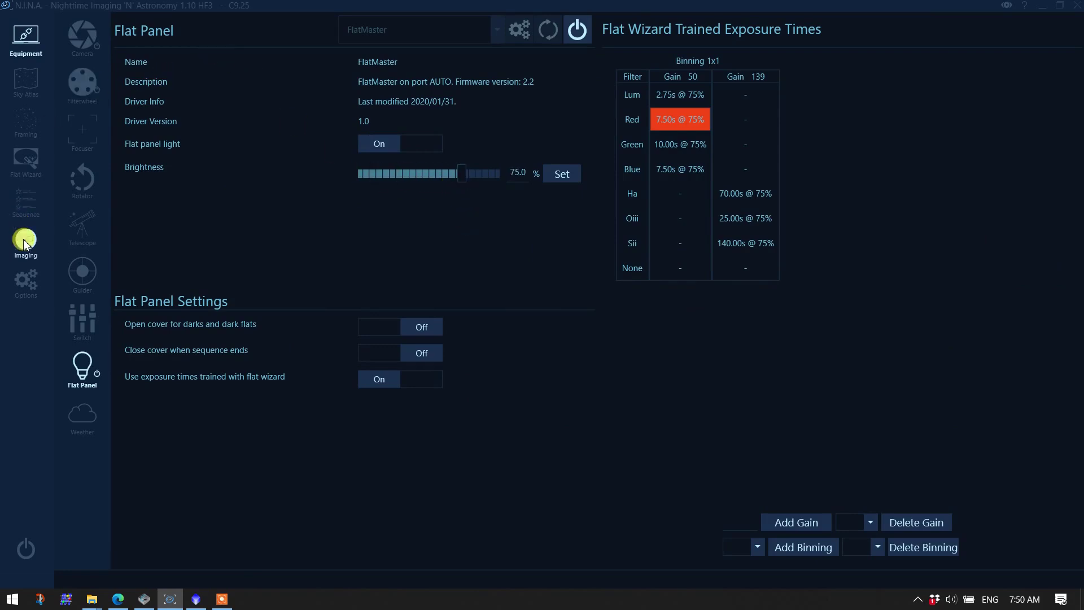
pyautogui.click(29, 209)
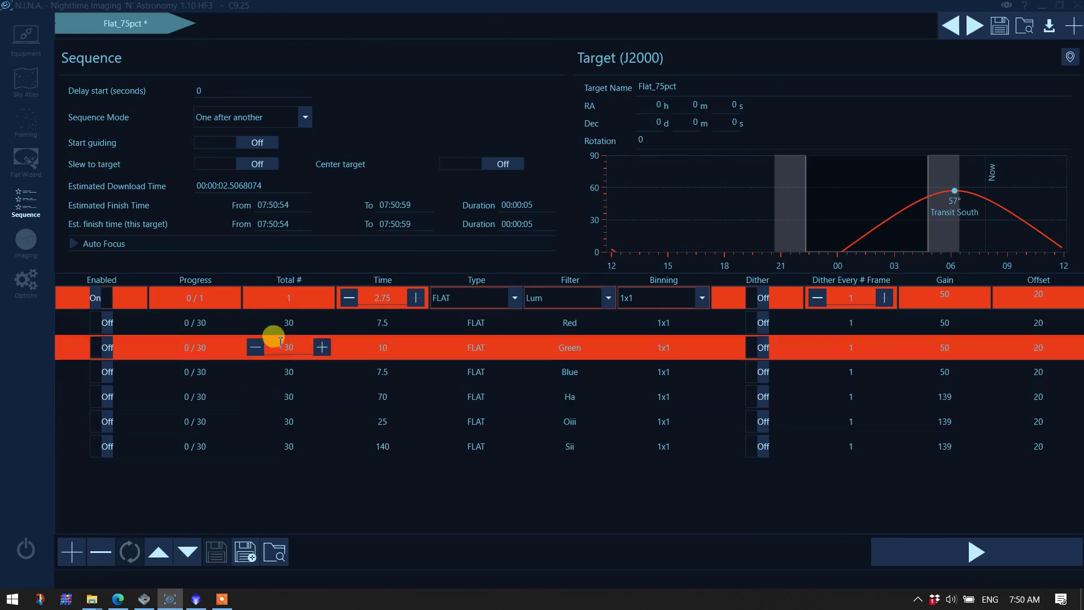
pyautogui.click(976, 552)
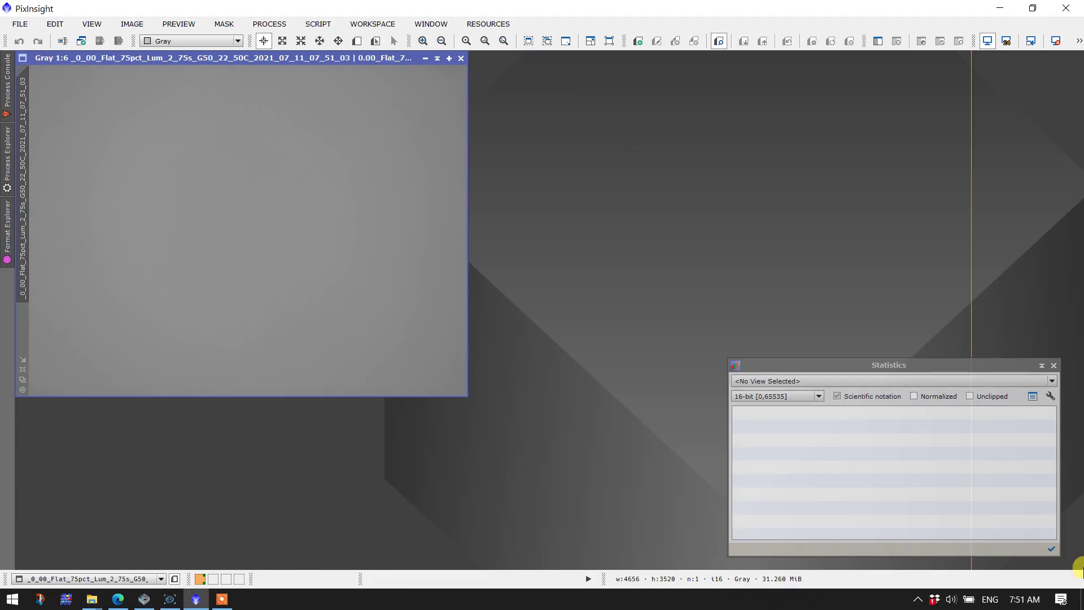
# Display the statistics of the 2.75 s Lum flat in PixInsight and review the sequence back in N.I.N.A.
pyautogui.click(1052, 549)
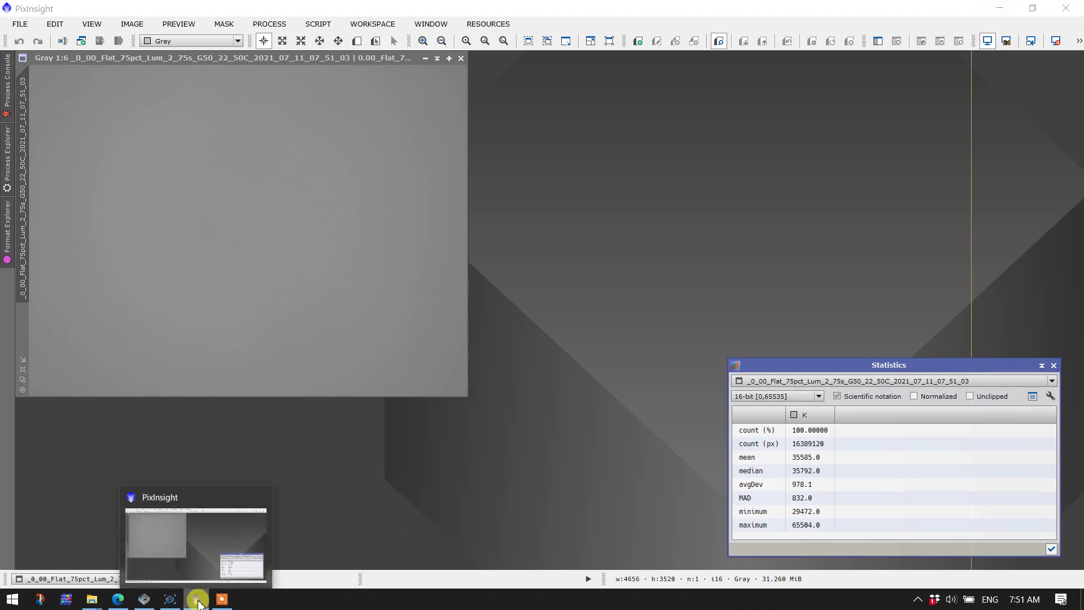
pyautogui.click(171, 601)
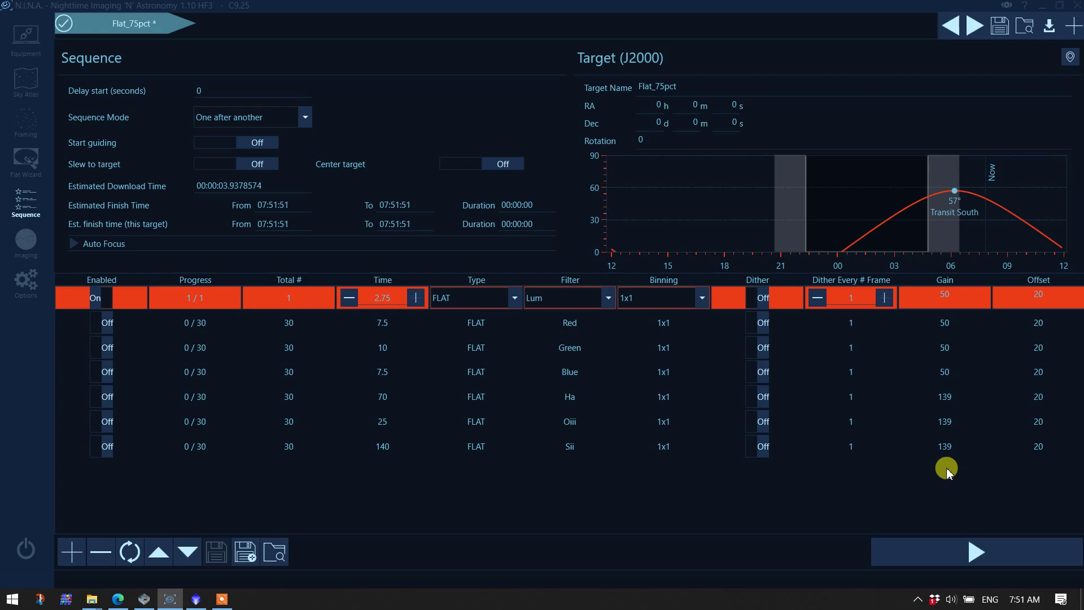
pyautogui.moveTo(145, 22)
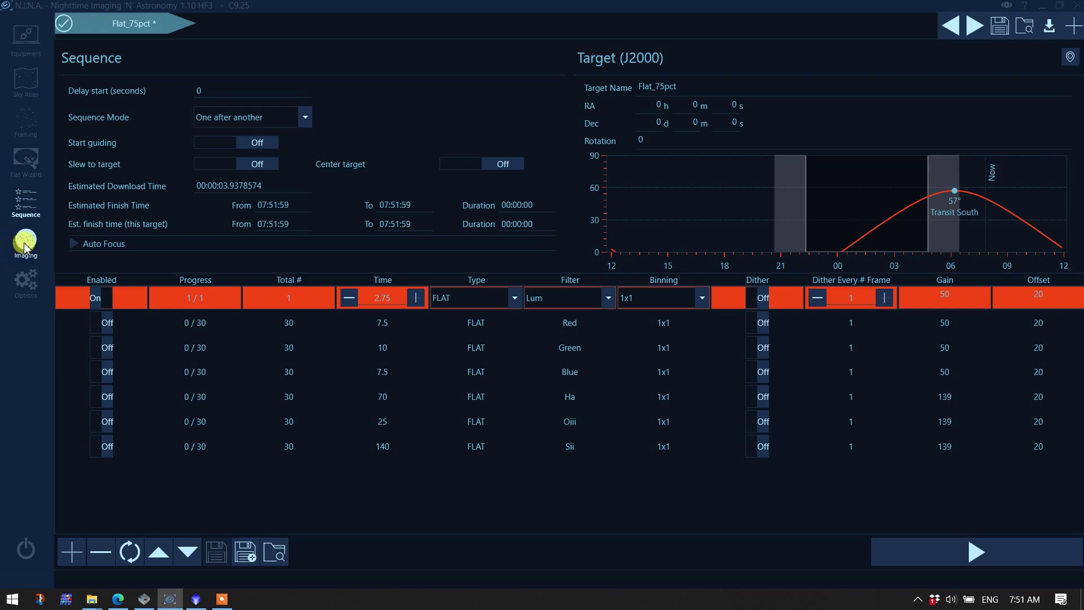
pyautogui.click(26, 36)
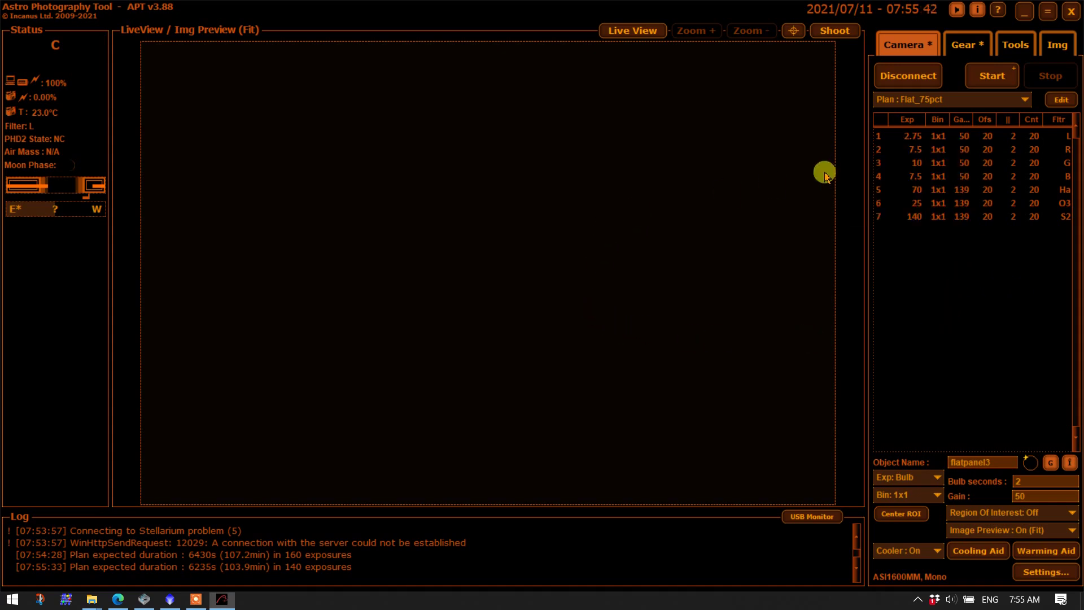
# In Astro Photography Tool, open the Flat_75pct plan for editing and launch flatmaster from the Astro folder.
pyautogui.click(1070, 99)
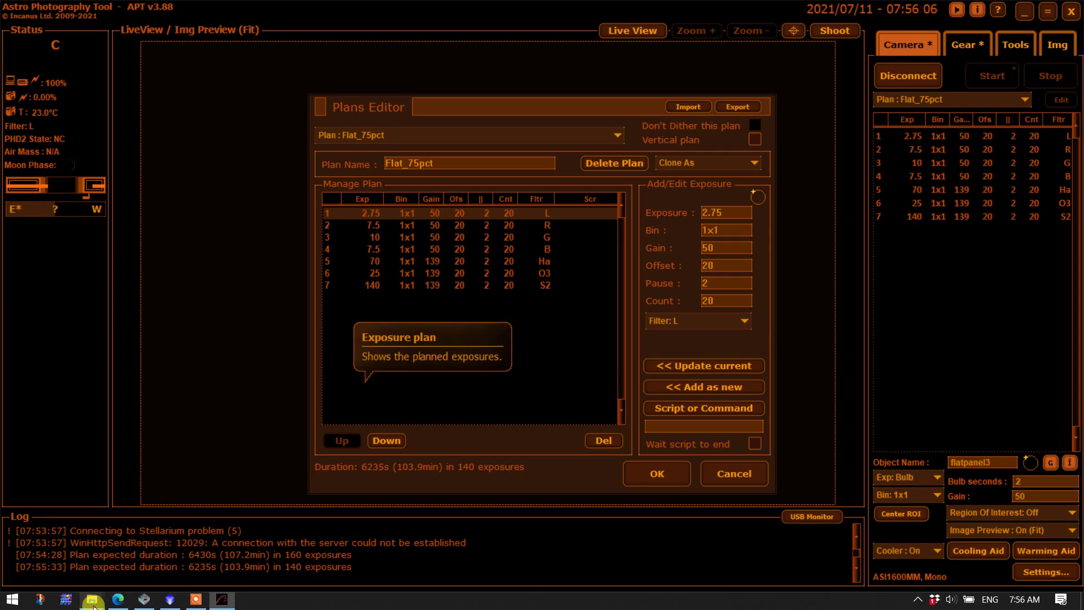
pyautogui.moveTo(93, 604)
pyautogui.click(161, 545)
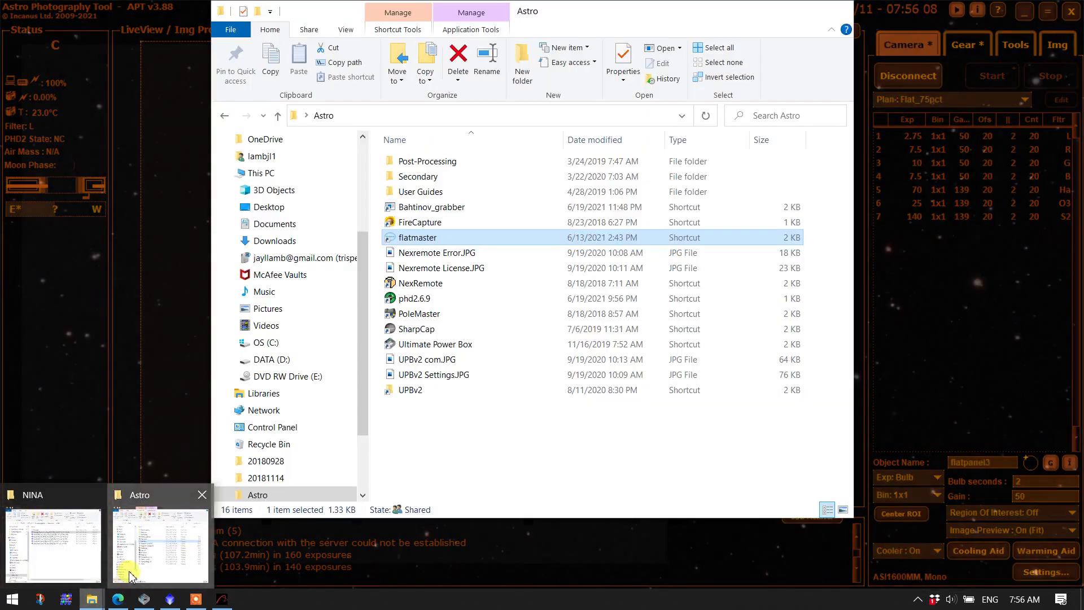
pyautogui.doubleClick(418, 238)
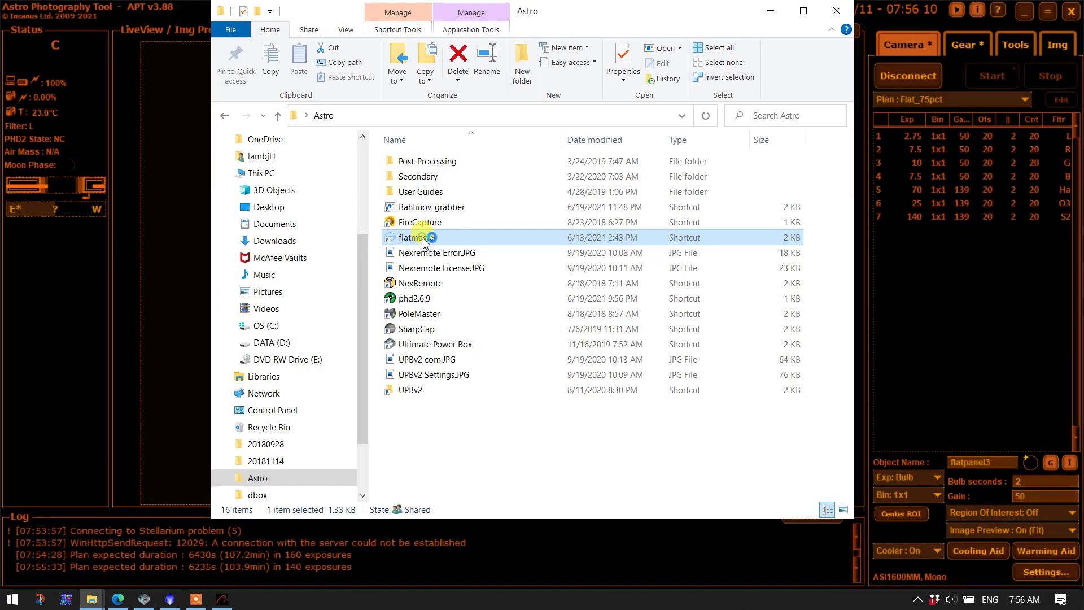
pyautogui.click(772, 11)
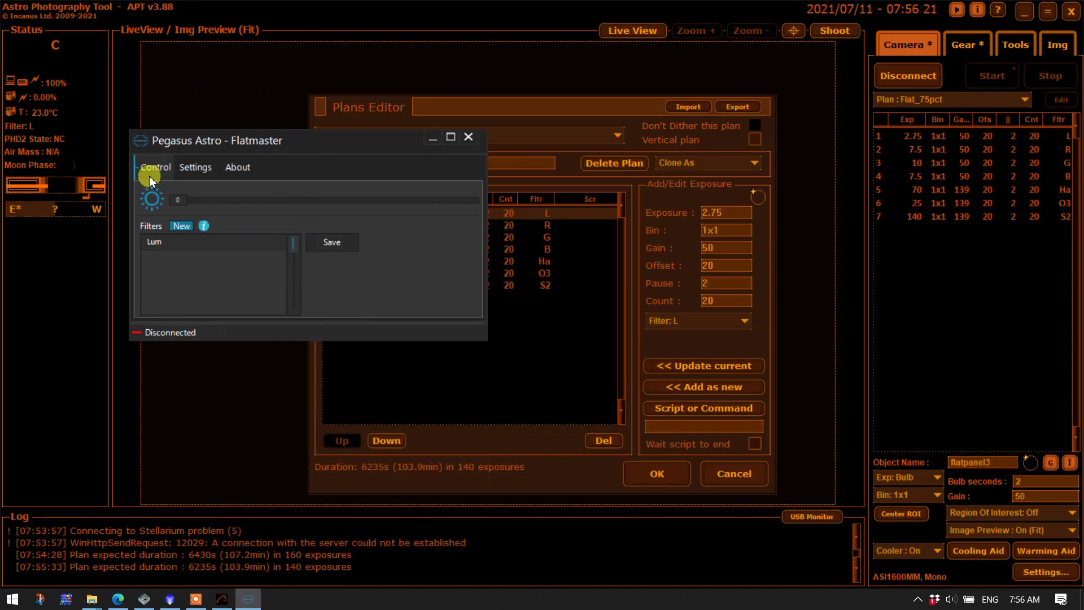
# Connect to the FlatMaster on COM7 and reduce the panel brightness to roughly three quarters.
pyautogui.click(198, 168)
pyautogui.click(402, 222)
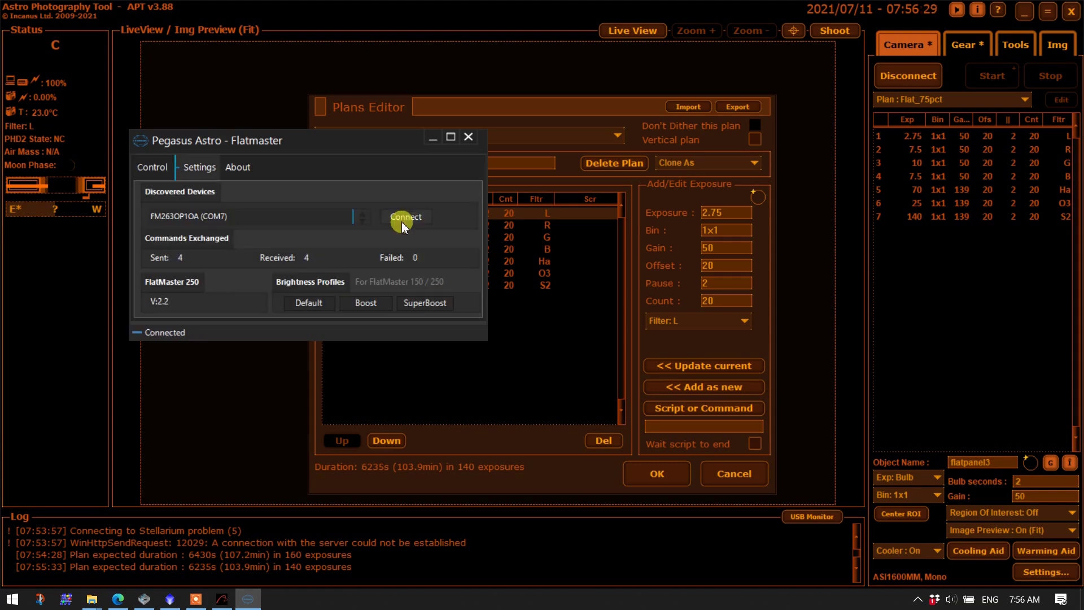
pyautogui.click(144, 173)
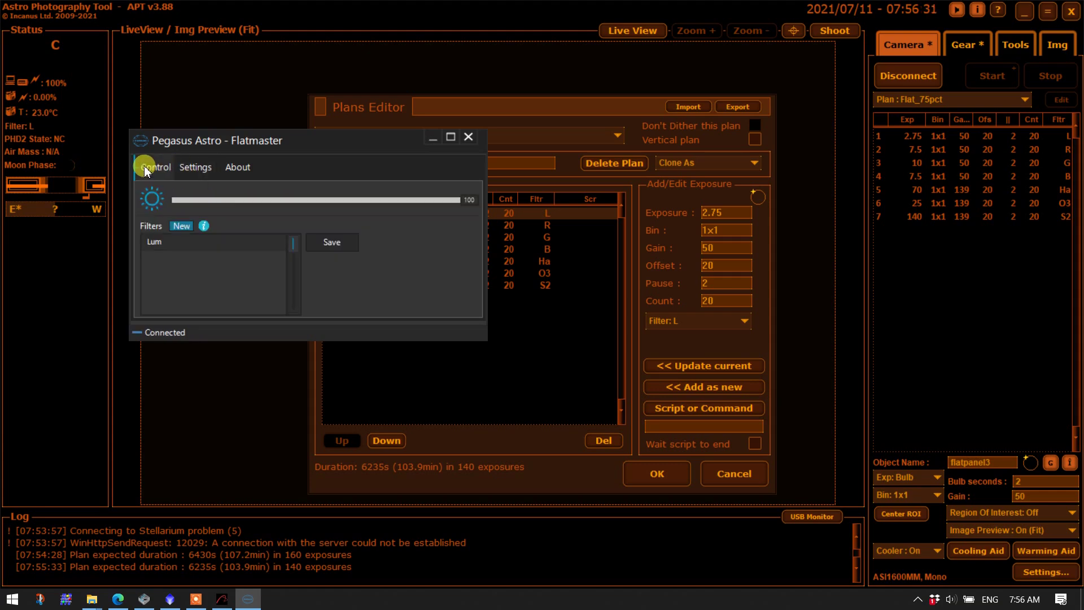
pyautogui.moveTo(469, 201); pyautogui.dragTo(406, 204)
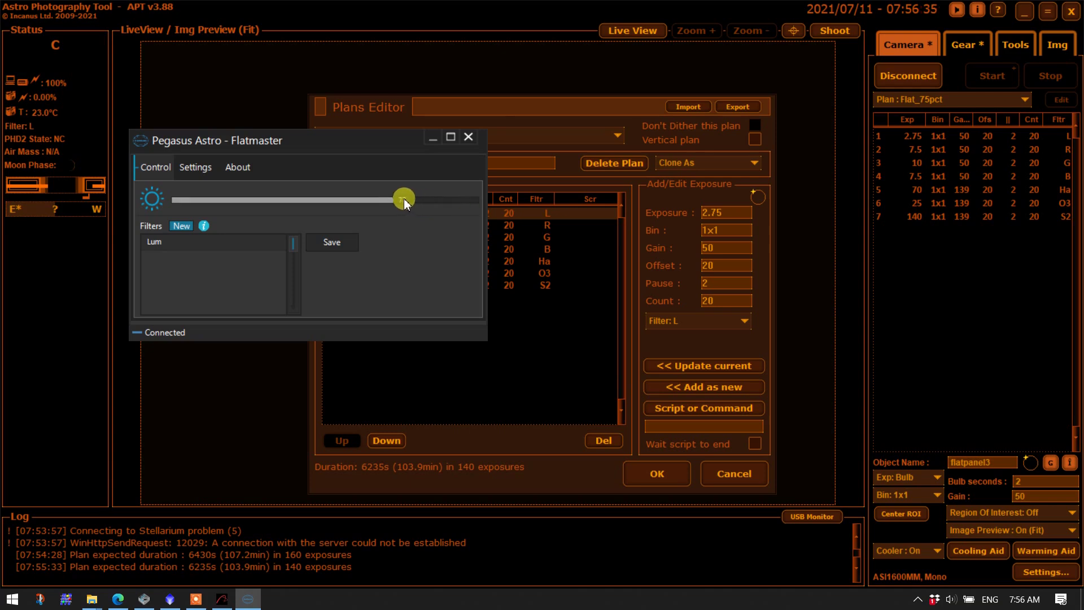
# Accept the Flat_75pct plan in Astro Photography Tool and check the resulting L flat's statistics in PixInsight.
pyautogui.click(393, 371)
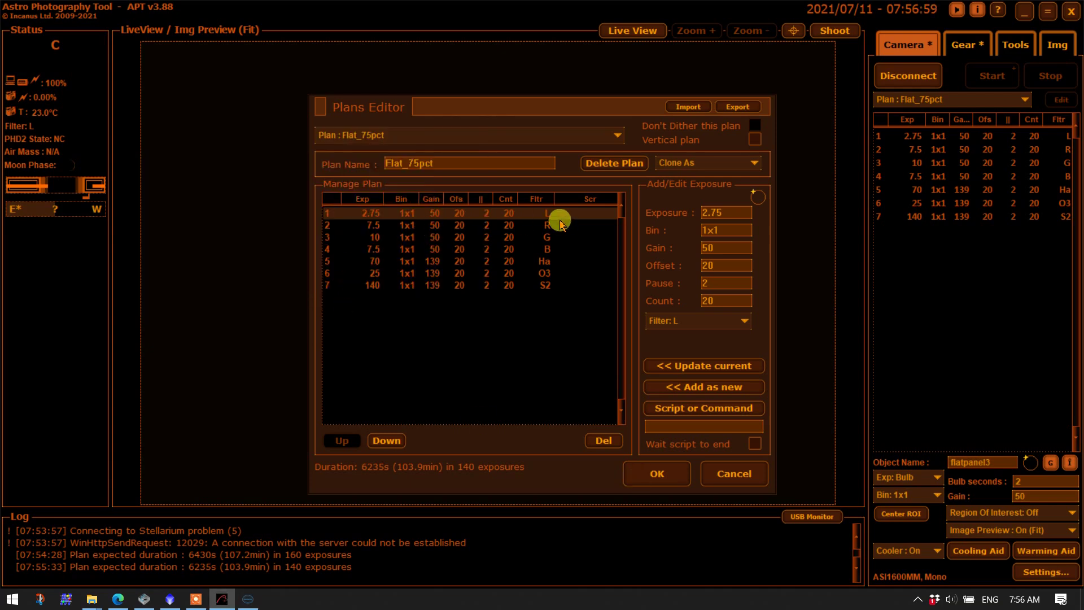
pyautogui.click(651, 479)
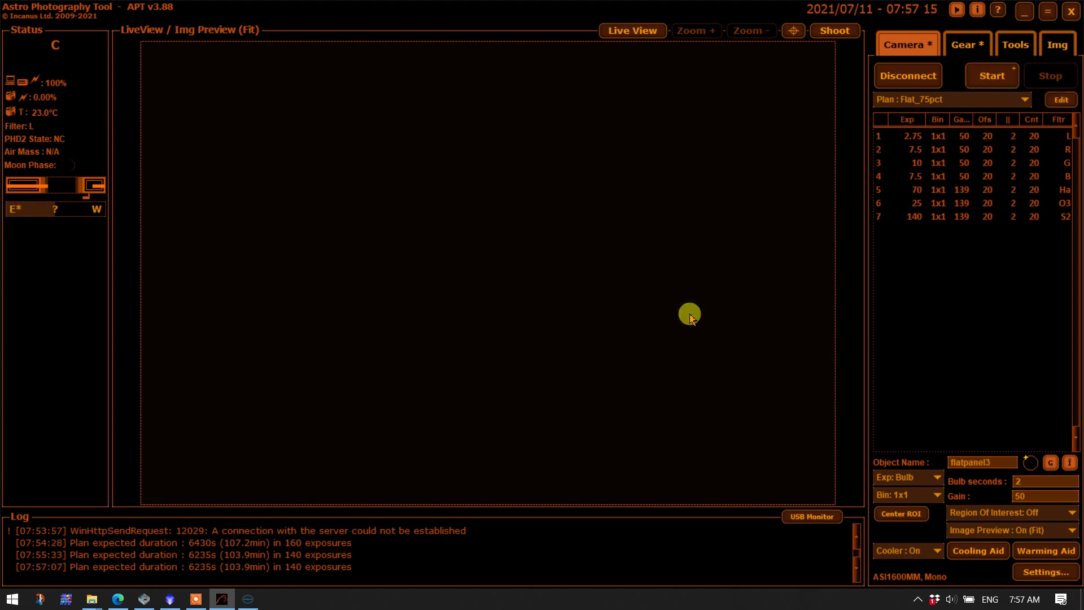
pyautogui.click(678, 319)
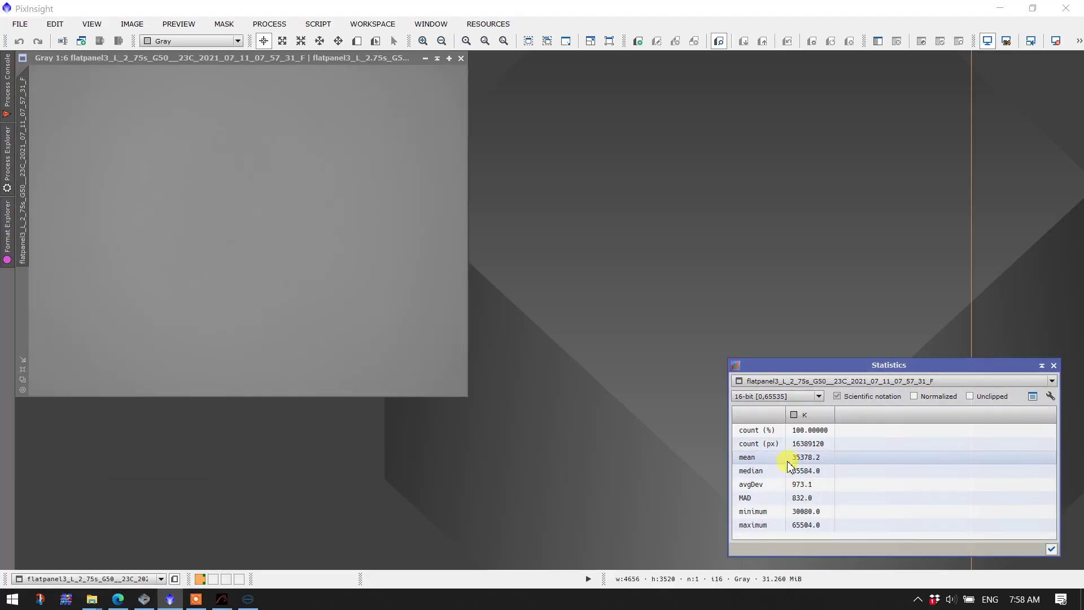
pyautogui.hotkey('alt', 'Tab')
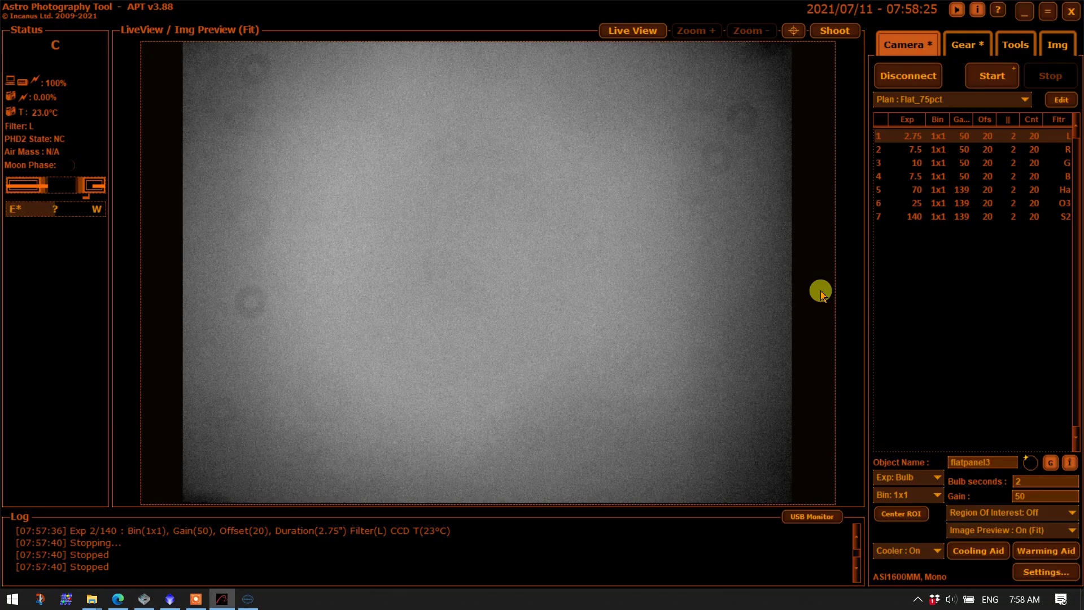